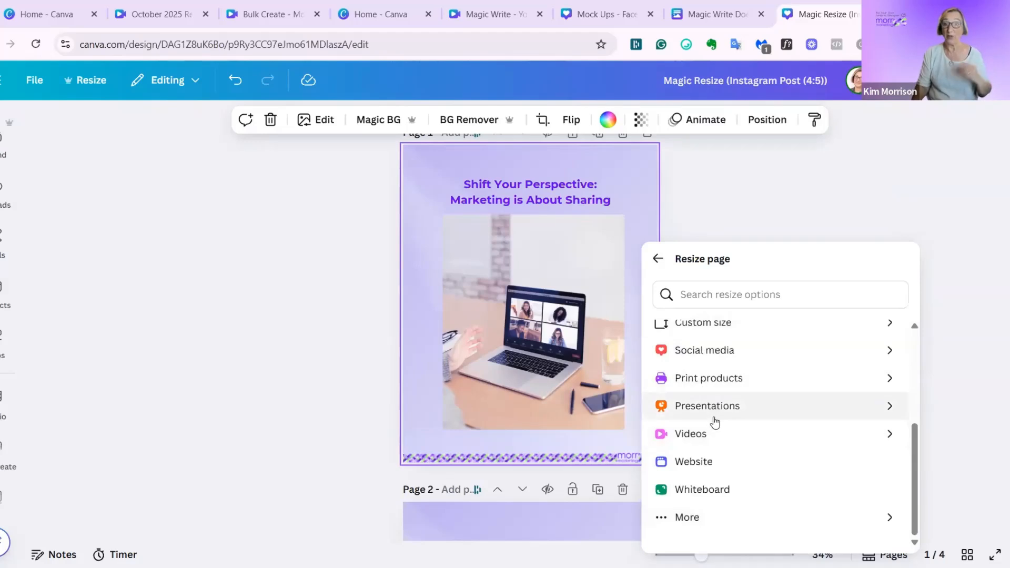
Step: Create an Instagram Reel (1080 × 1920 px) resized copy of page 1 and move its braided logo strip down to the bottom edge
scroll(713, 420, up, 4)
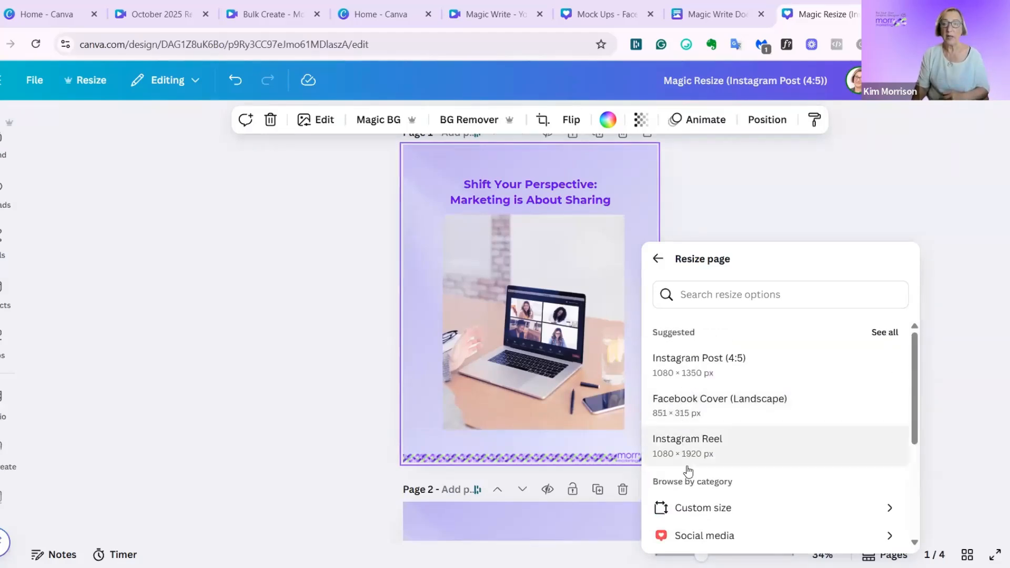
click(696, 442)
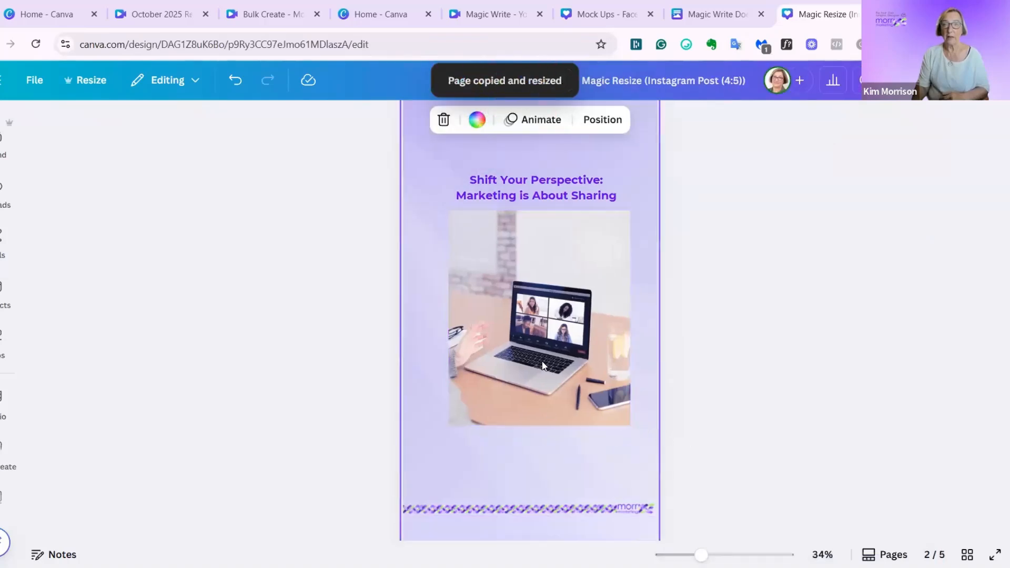
scroll(511, 400, down, 3)
drag(523, 367, 522, 398)
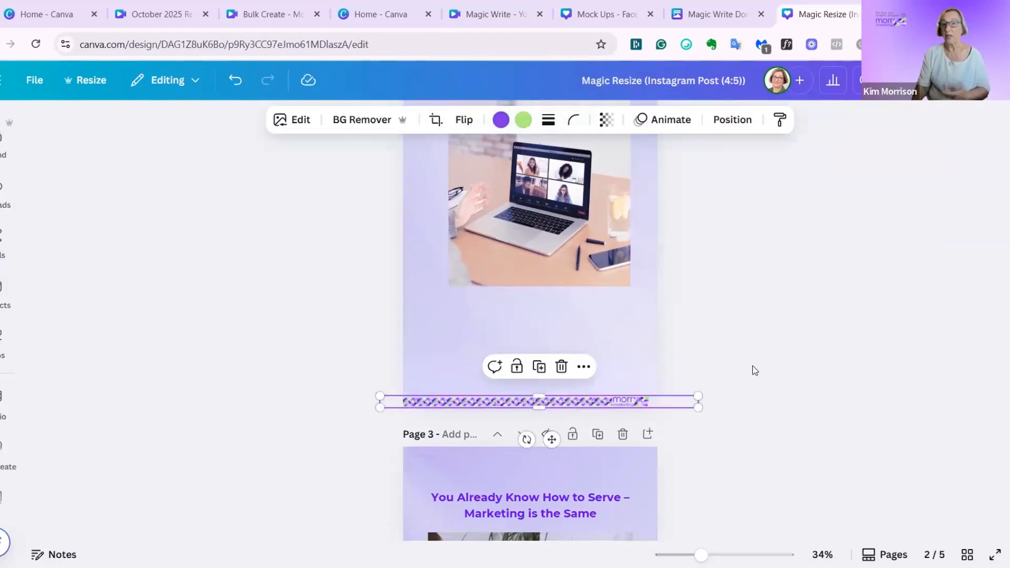
Step: On the Reel page, move the heading higher and shift and enlarge the laptop photo to fill the space beneath it
scroll(752, 367, up, 4)
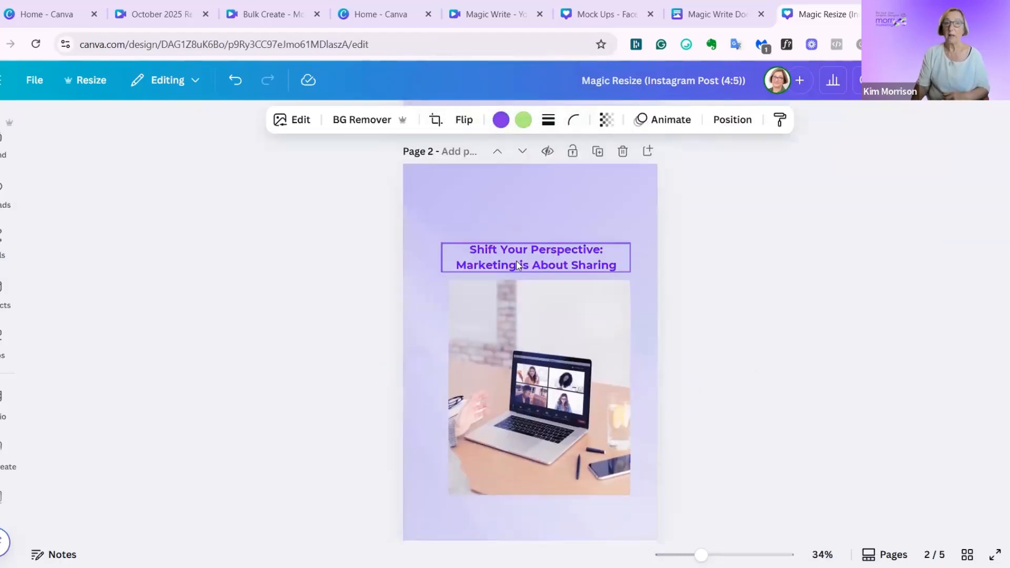
drag(512, 251, 514, 240)
drag(524, 379, 525, 359)
drag(536, 473, 536, 508)
drag(597, 241, 598, 229)
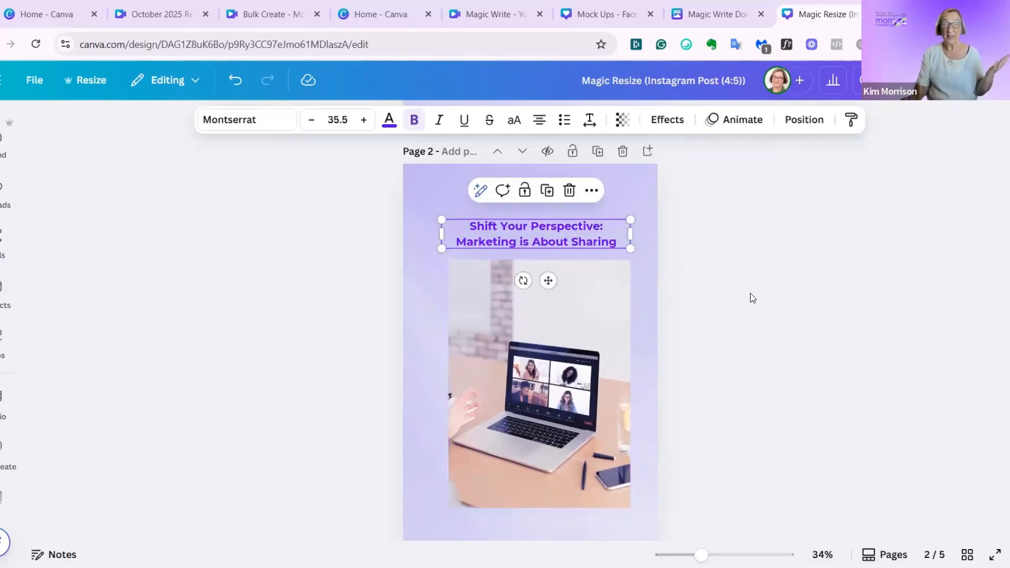
Step: Create a resized copy of the Reel page in the LinkedIn Post format (1200 × 1200 px)
right_click(645, 330)
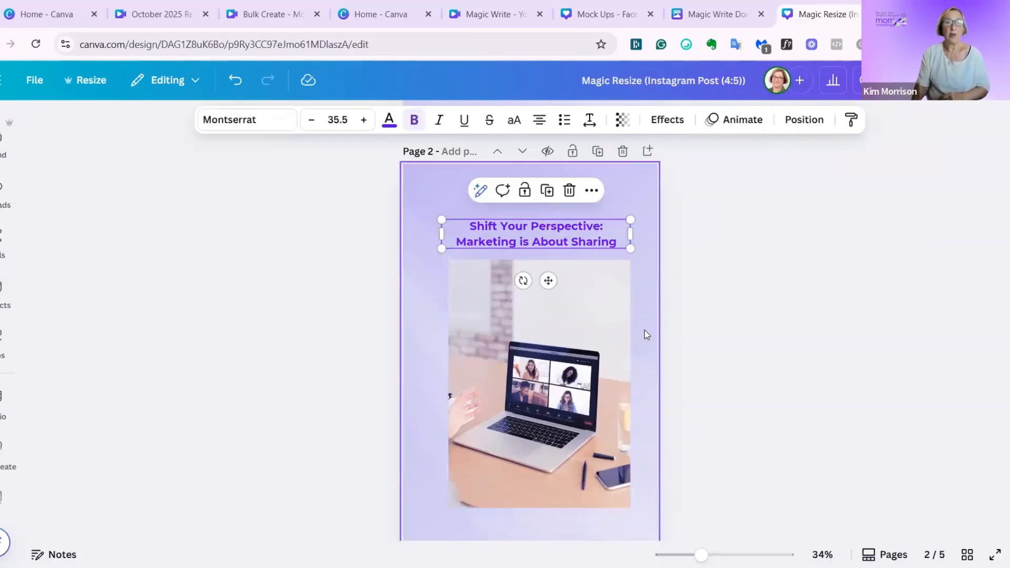
click(697, 461)
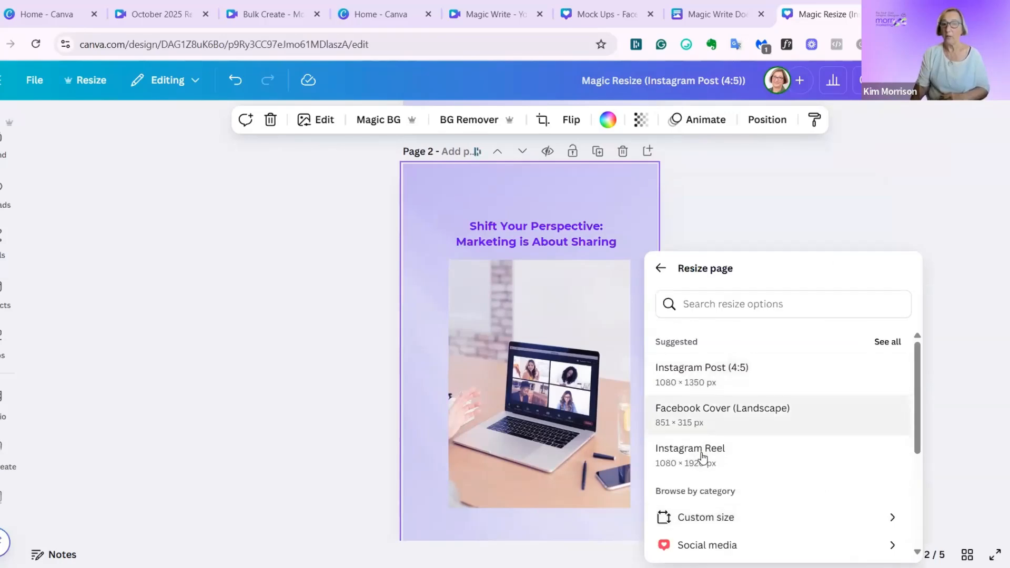
scroll(701, 473, down, 2)
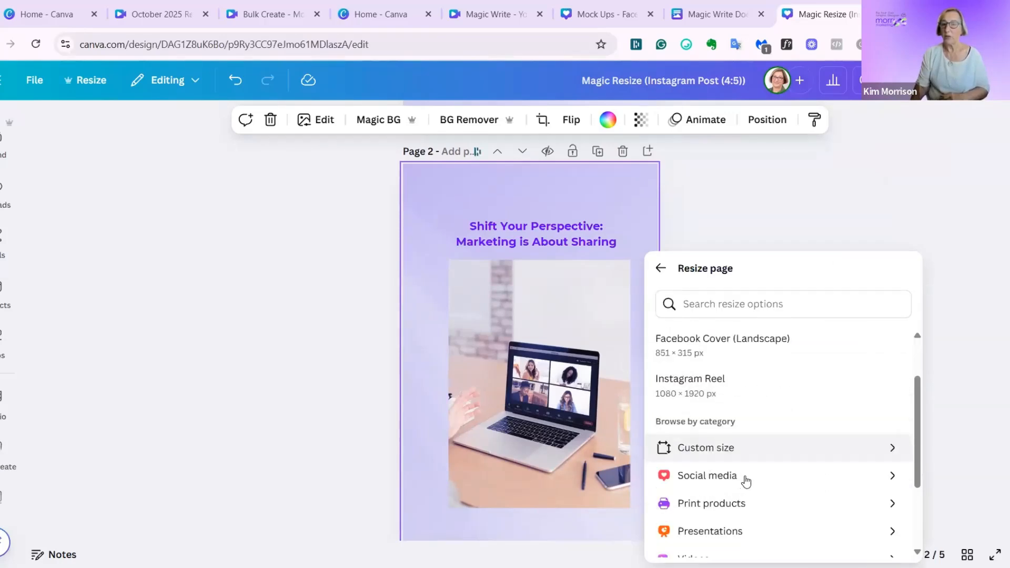
click(891, 479)
click(896, 344)
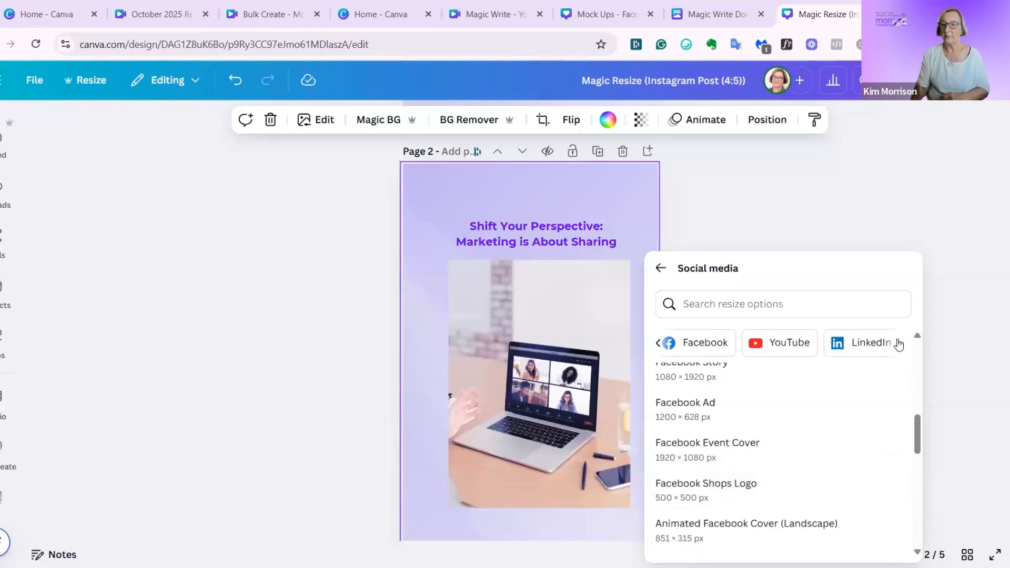
click(869, 347)
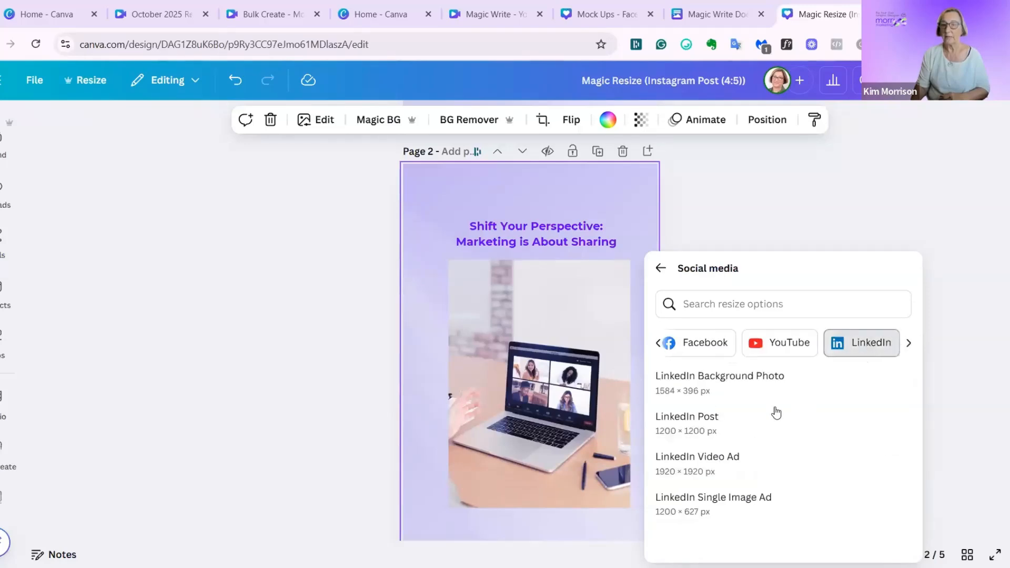
click(691, 419)
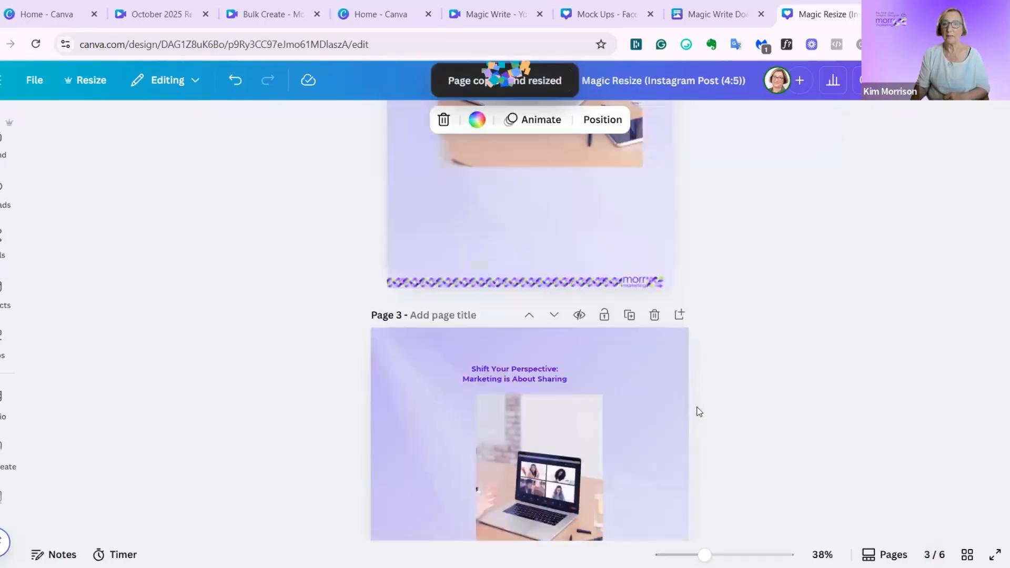
Step: Align the LinkedIn page's braided logo strip with the left edge and enlarge it to span the page's full width
drag(432, 433, 348, 436)
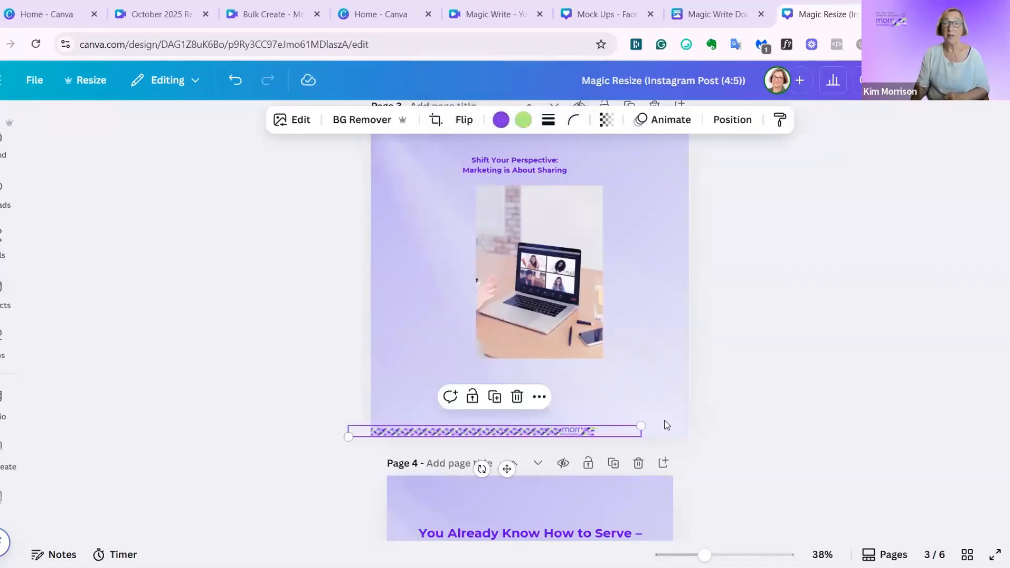
drag(643, 424, 744, 428)
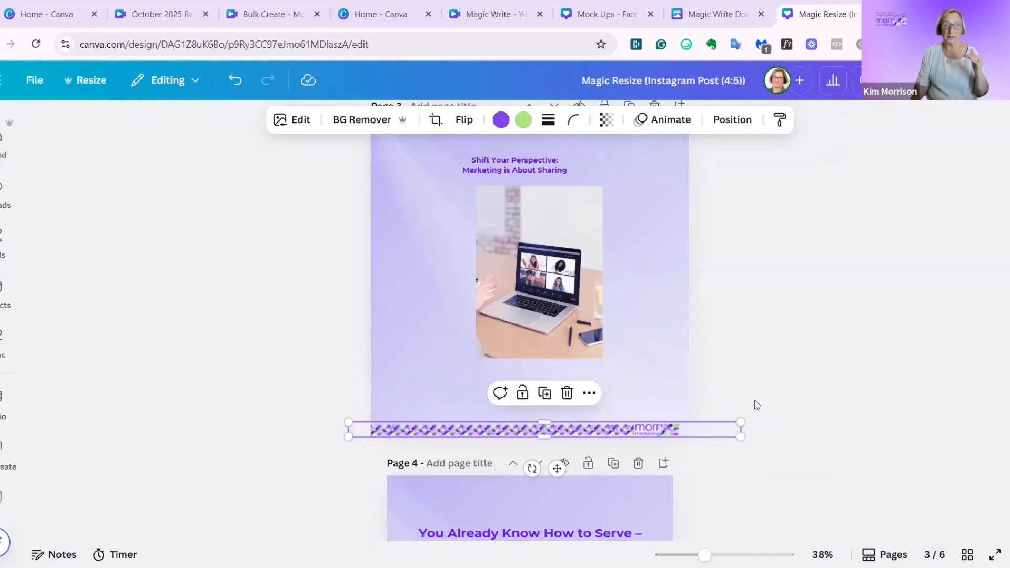
Step: Set the LinkedIn page's heading to font size 42, widen its text box to two lines and place it above the photo
scroll(756, 406, up, 4)
click(552, 378)
click(338, 120)
scroll(322, 352, down, 3)
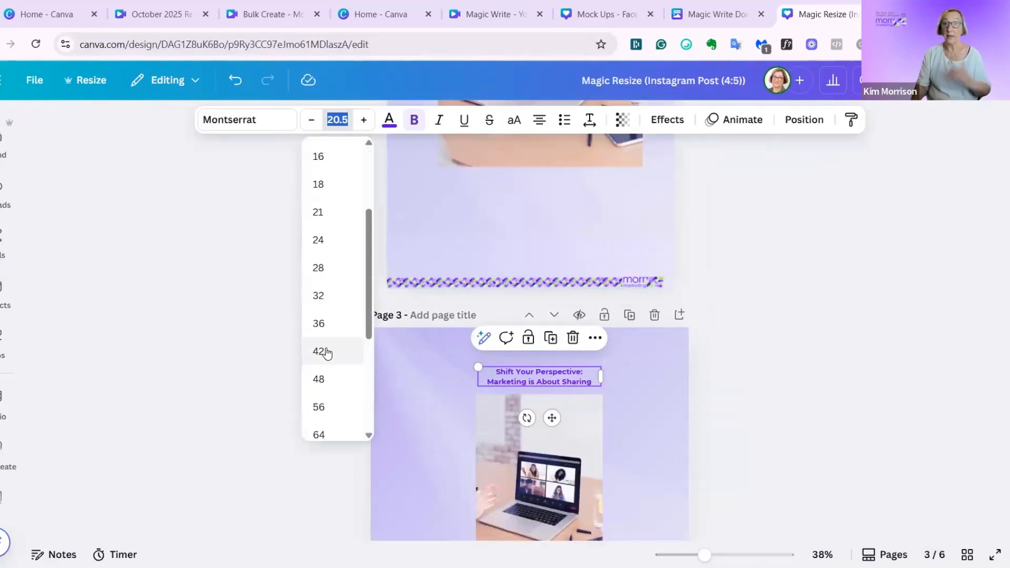
click(325, 351)
drag(478, 407, 379, 407)
drag(504, 438, 553, 419)
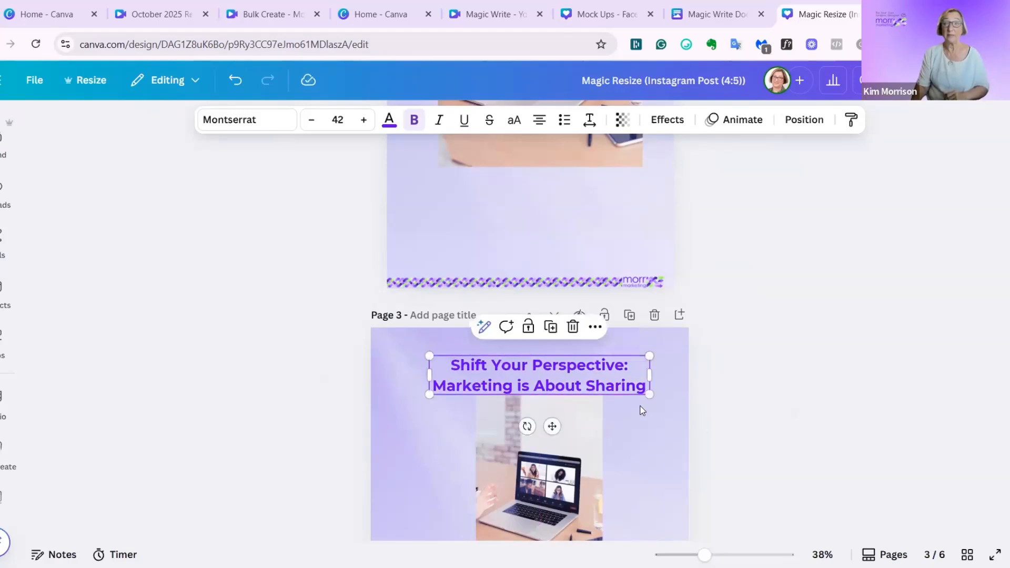
Step: Widen the laptop photo on the LinkedIn page to a landscape shape and centre it between the heading and the logo strip
scroll(641, 408, down, 3)
click(534, 396)
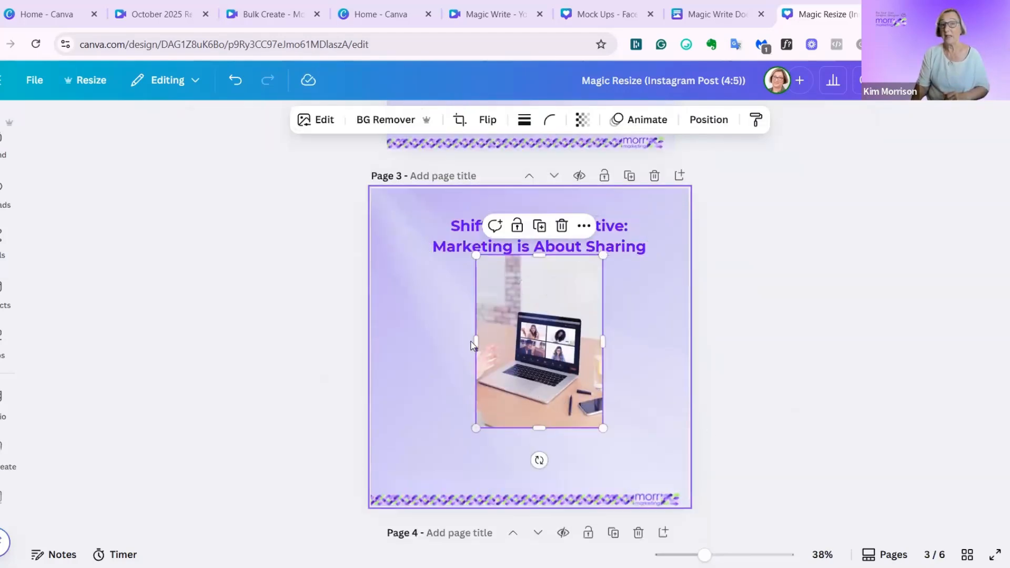
drag(474, 338, 416, 341)
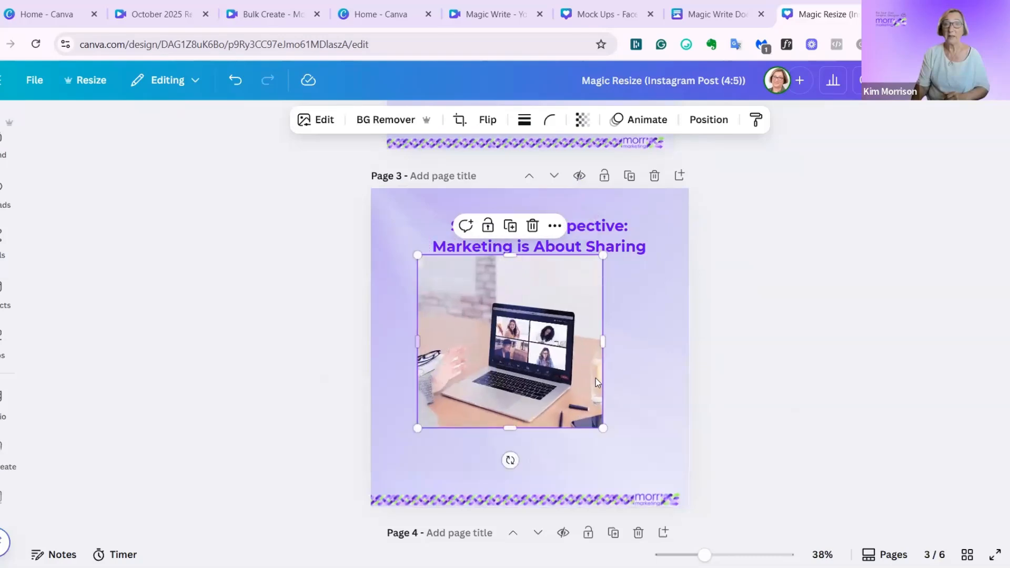
drag(557, 362, 649, 361)
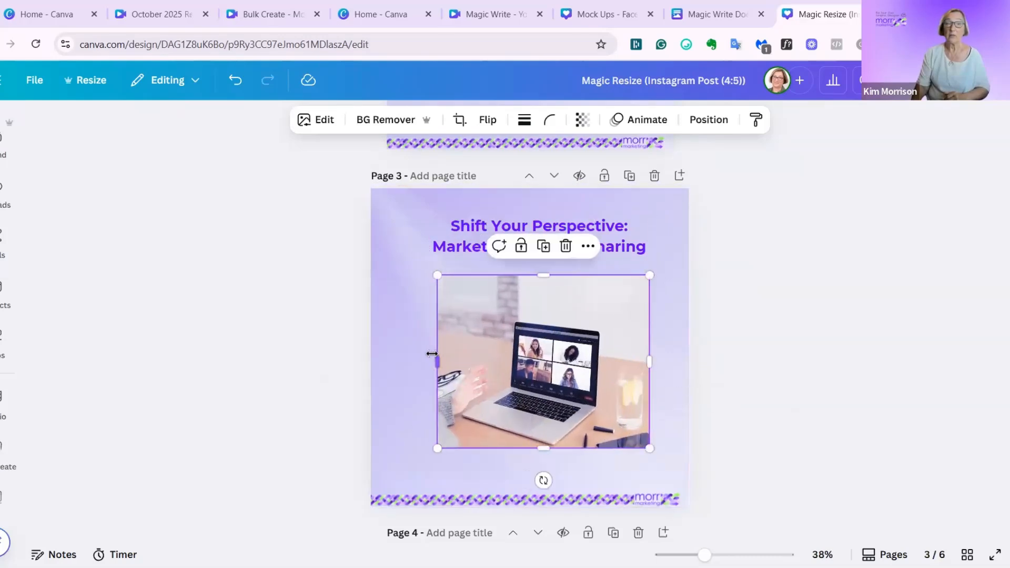
drag(432, 353, 422, 353)
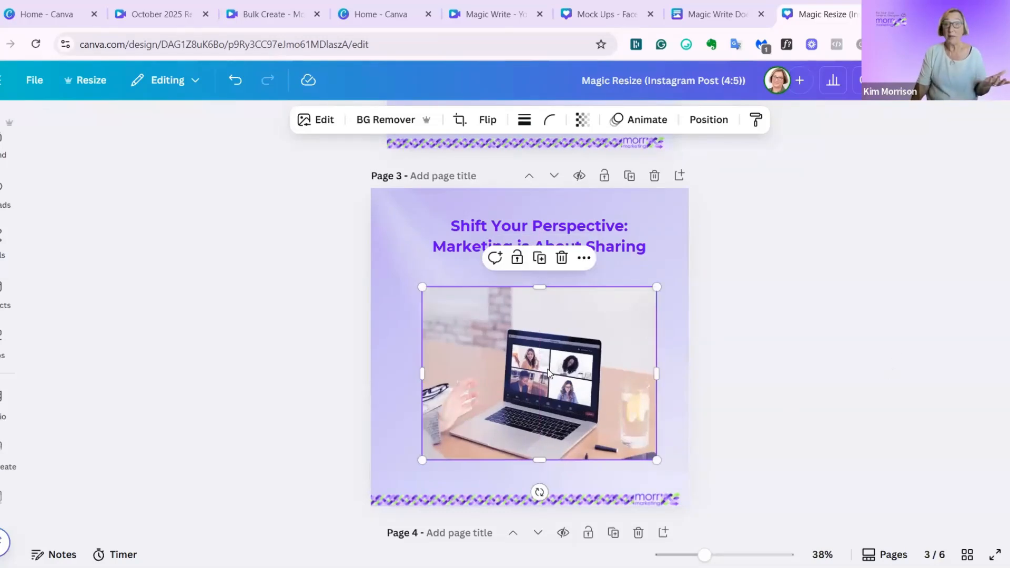
drag(542, 360, 541, 351)
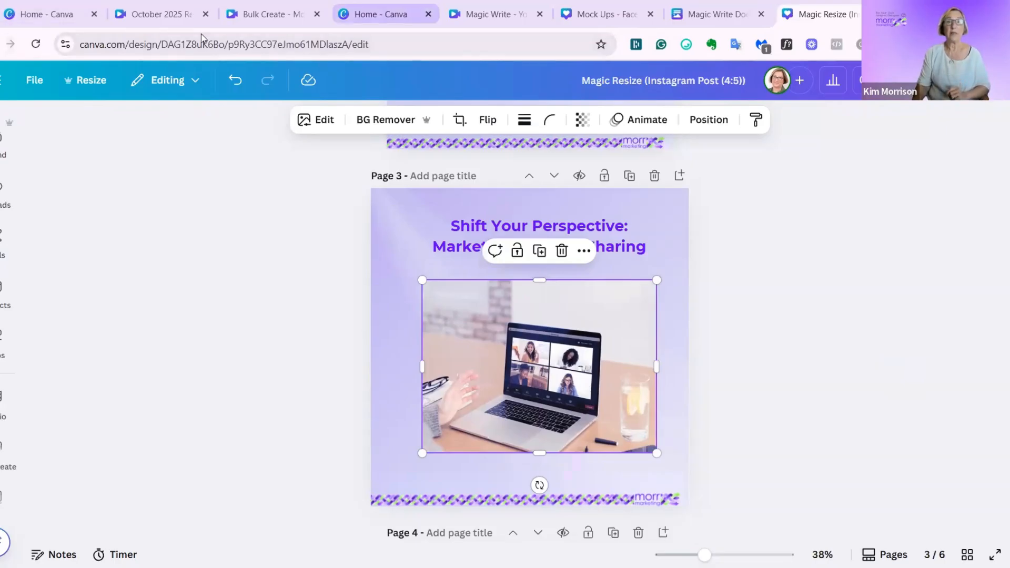
Step: Open the Morr Marketing brand kit and examine its logos, colour palettes and fonts
click(380, 14)
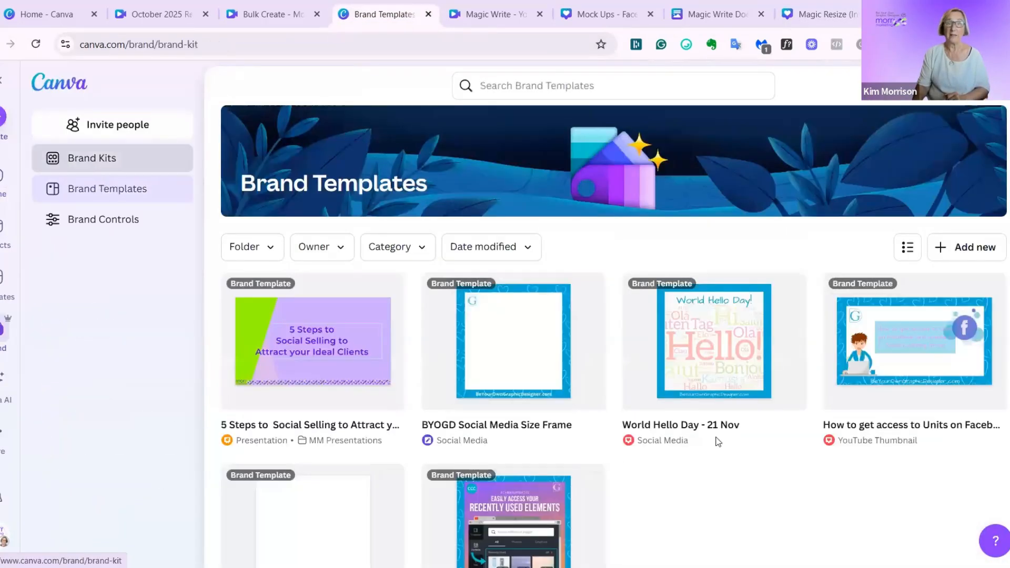
click(619, 348)
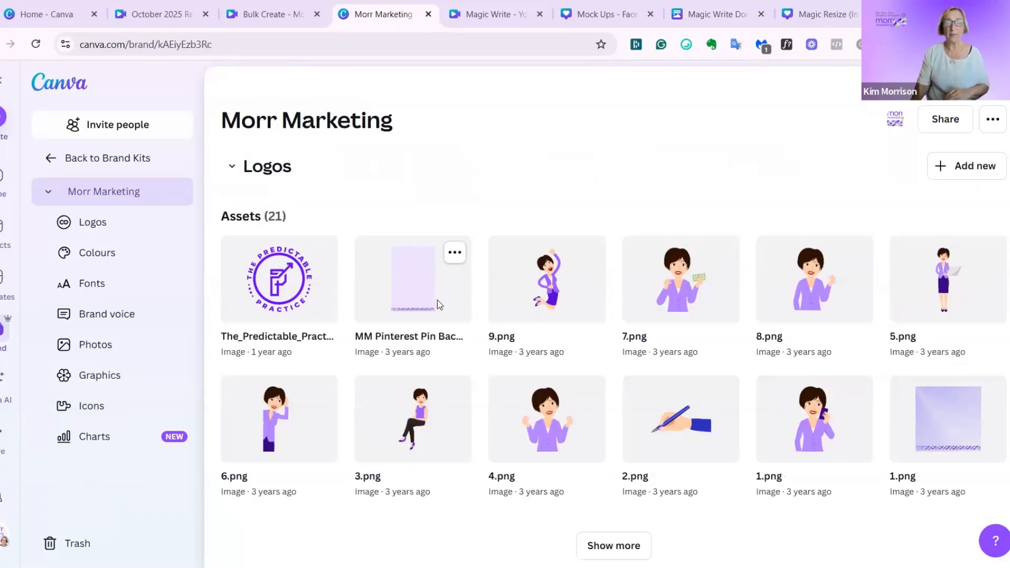
scroll(437, 301, down, 5)
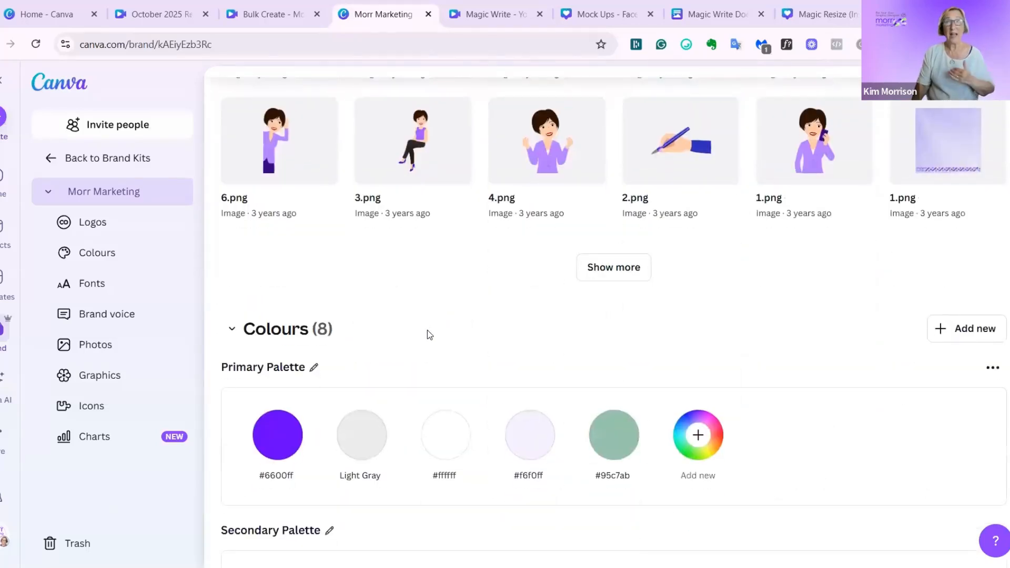
scroll(426, 330, up, 1)
scroll(425, 331, down, 7)
scroll(420, 339, down, 4)
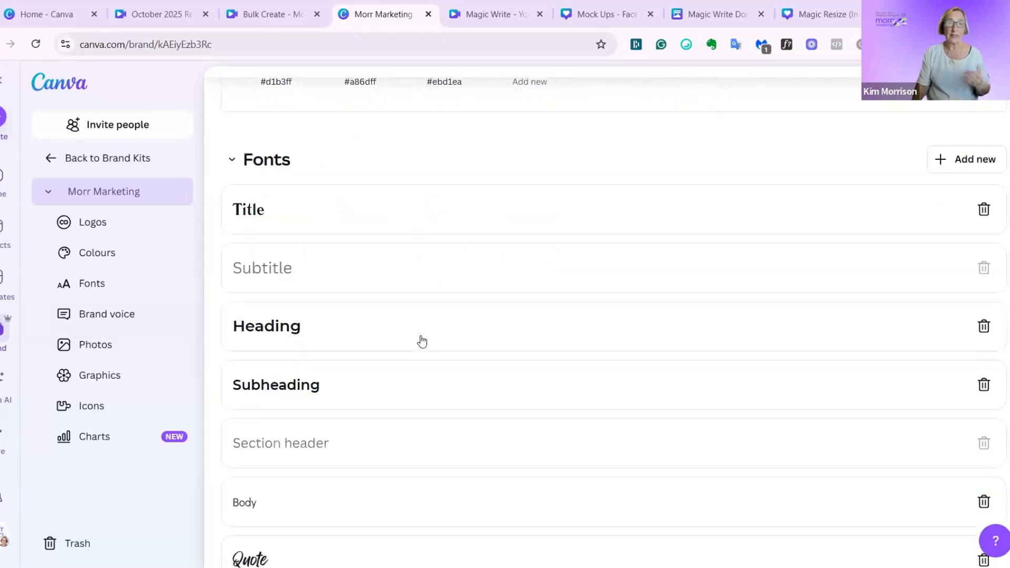
scroll(423, 347, up, 4)
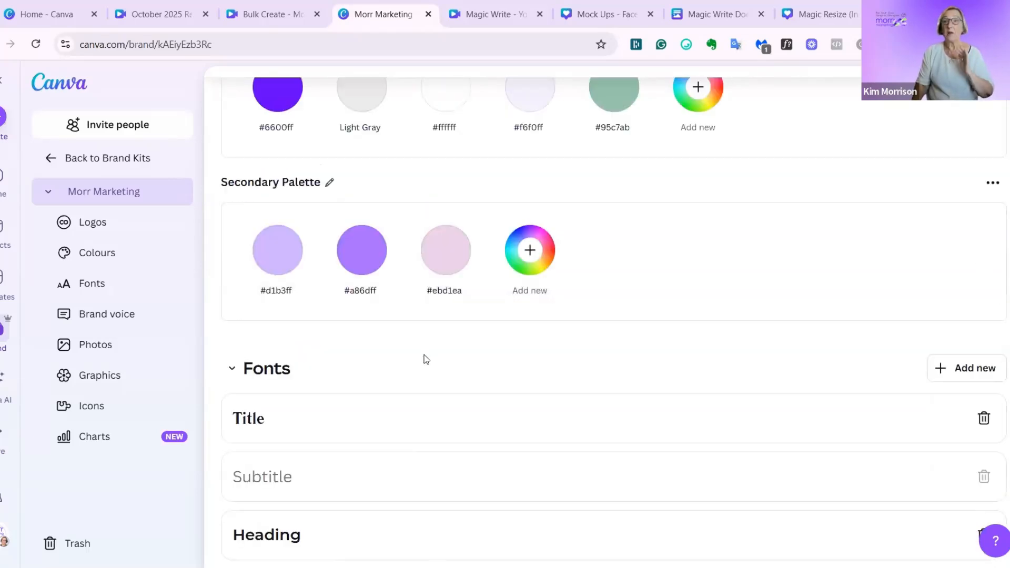
scroll(426, 359, up, 8)
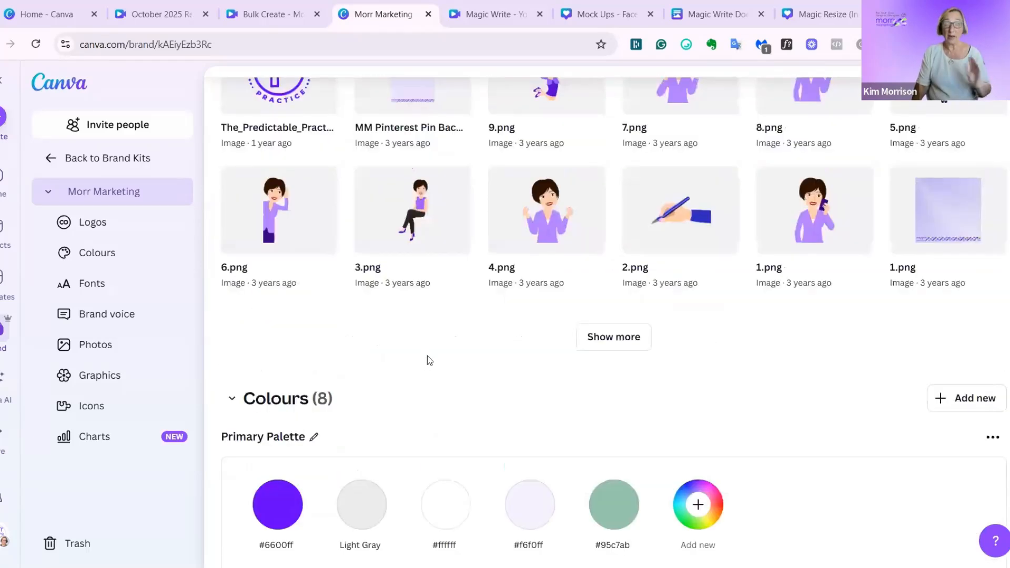
scroll(427, 355, up, 4)
Step: Show all brand logos and extract a colour palette from NEW MORR MARKETING LOGO ON WHITE 6-2-17.png
scroll(427, 355, down, 7)
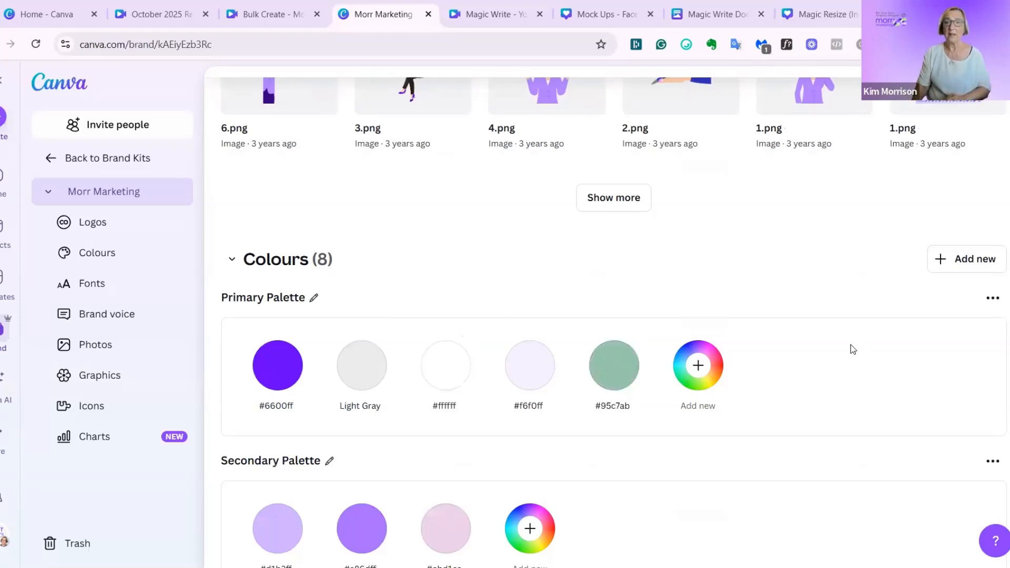
scroll(851, 347, down, 3)
scroll(845, 357, up, 6)
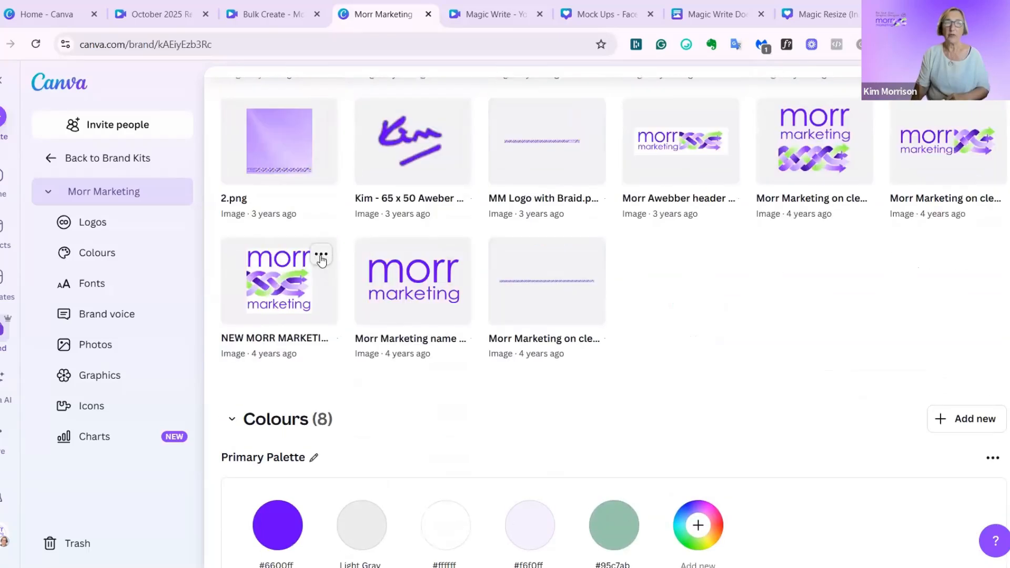
click(321, 255)
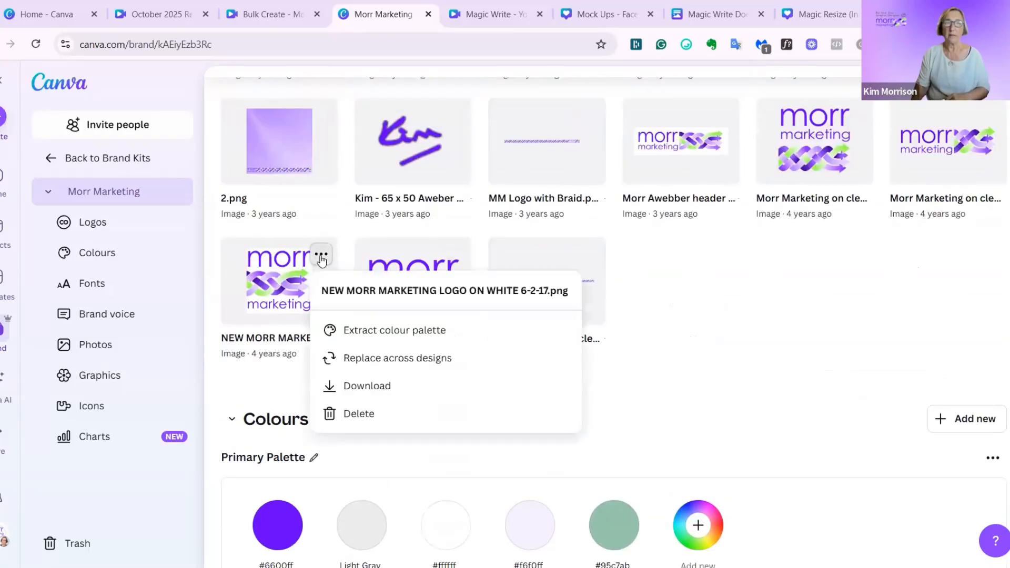
click(392, 331)
Step: Compare the palette extracted from the logo with the primary and secondary palettes, and remove the extracted palette
scroll(390, 326, down, 6)
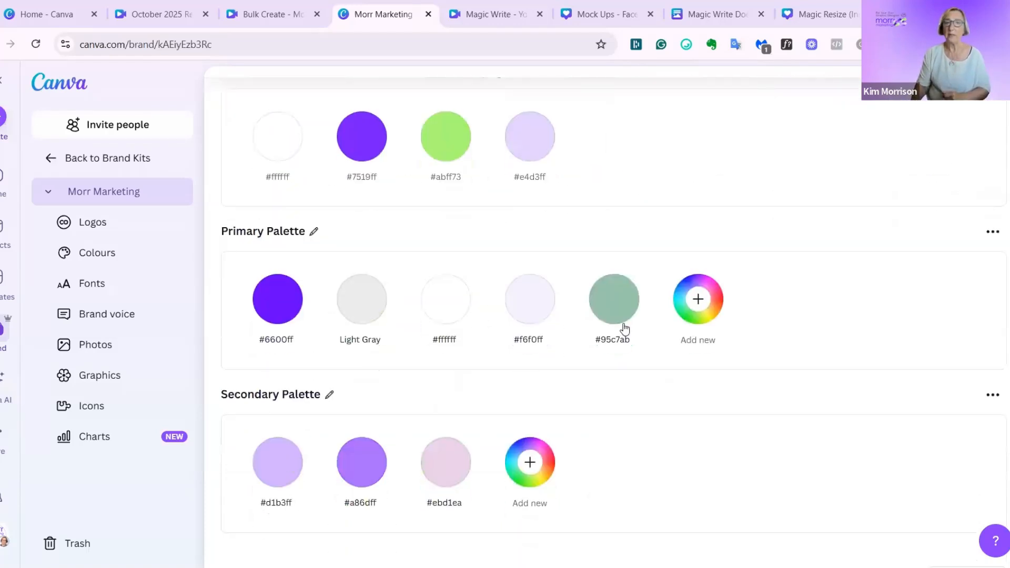
scroll(625, 328, up, 4)
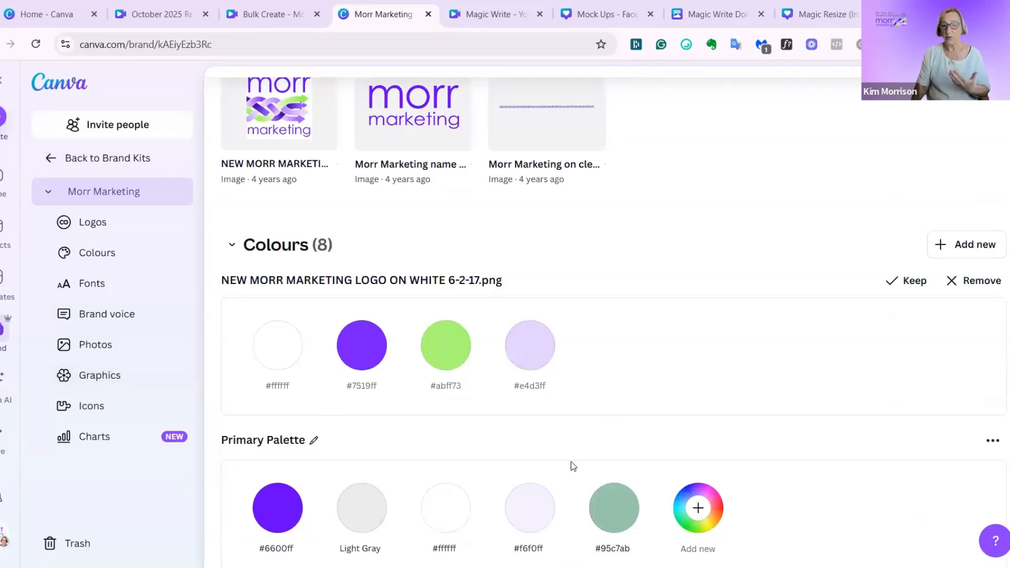
scroll(573, 465, down, 4)
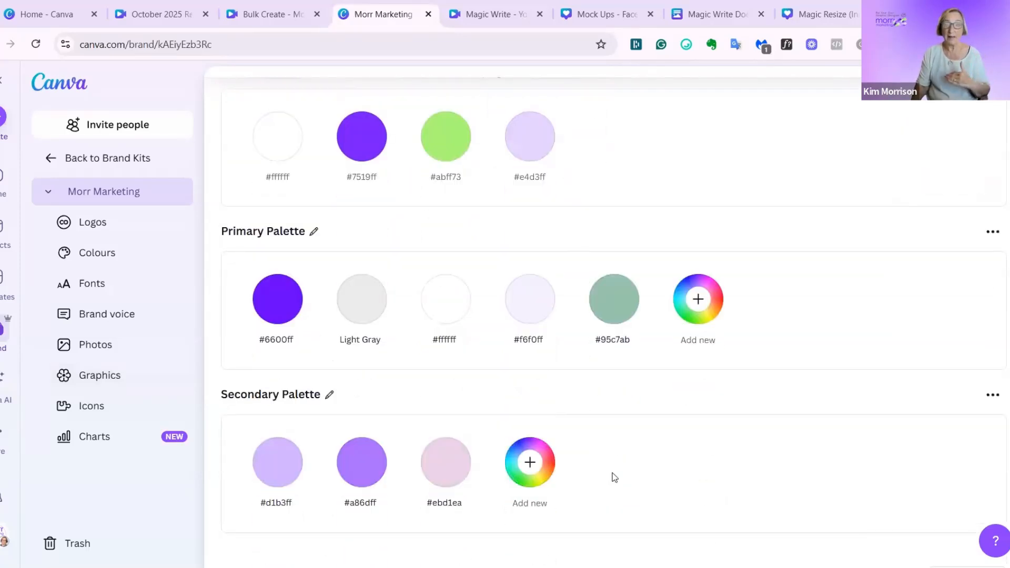
scroll(614, 477, up, 6)
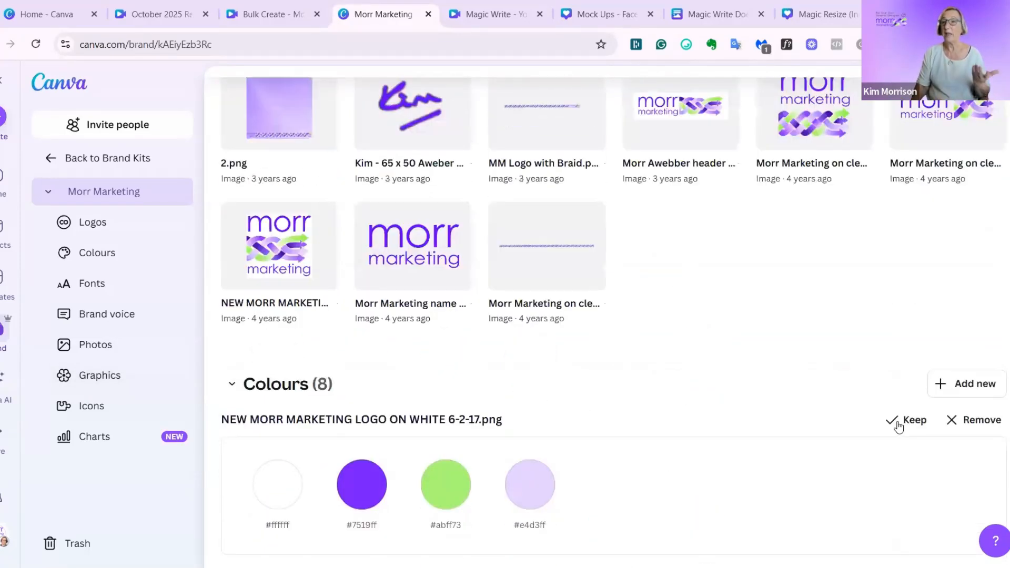
click(996, 424)
Step: Examine the brand kit's font styles and the secondary palette above them
scroll(588, 482, down, 10)
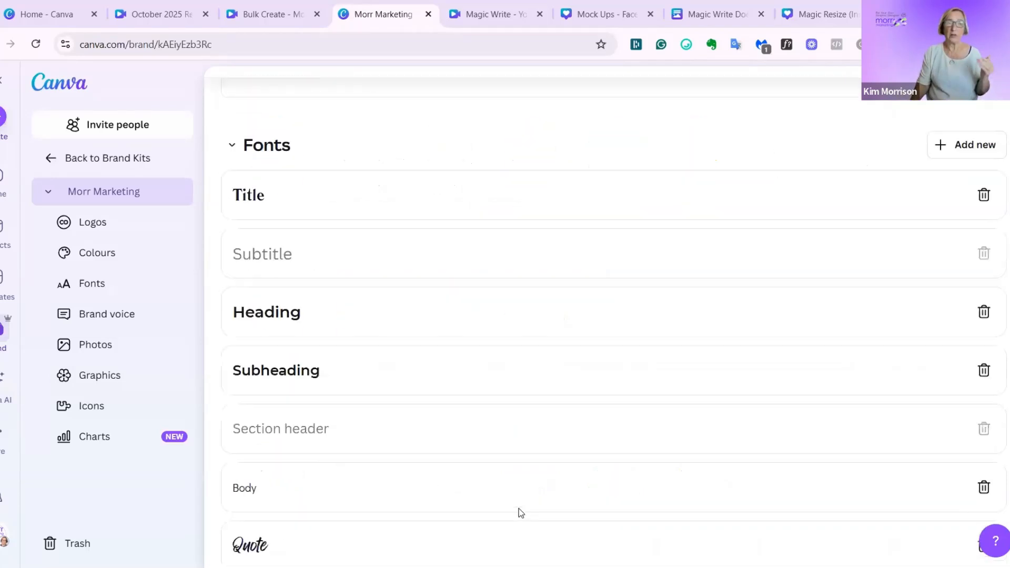
scroll(521, 499, up, 2)
scroll(528, 492, up, 2)
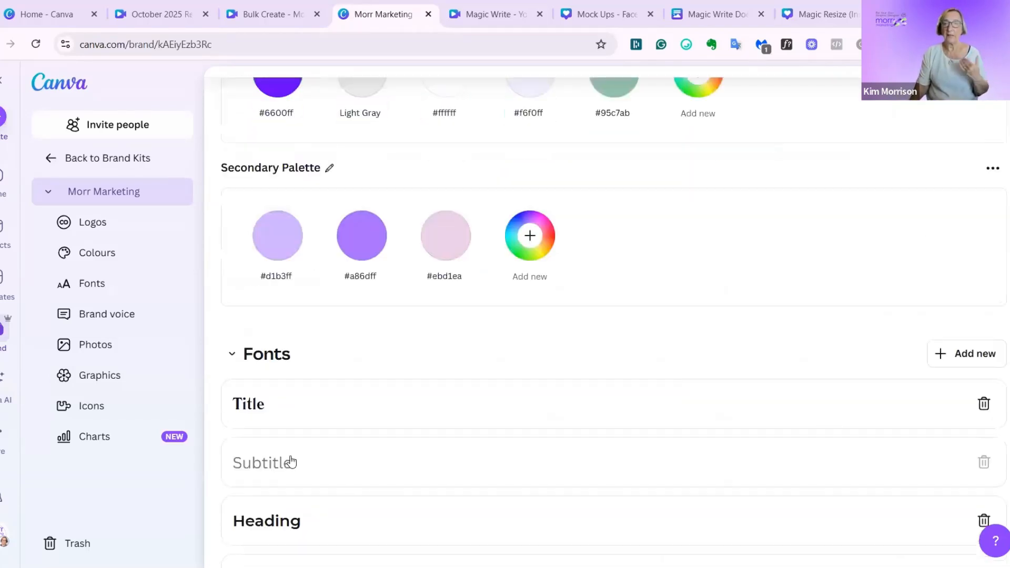
Step: Open the Title, Heading, Subheading, Quote and Body styles in the brand kit one by one to examine their fonts and sizes
click(418, 406)
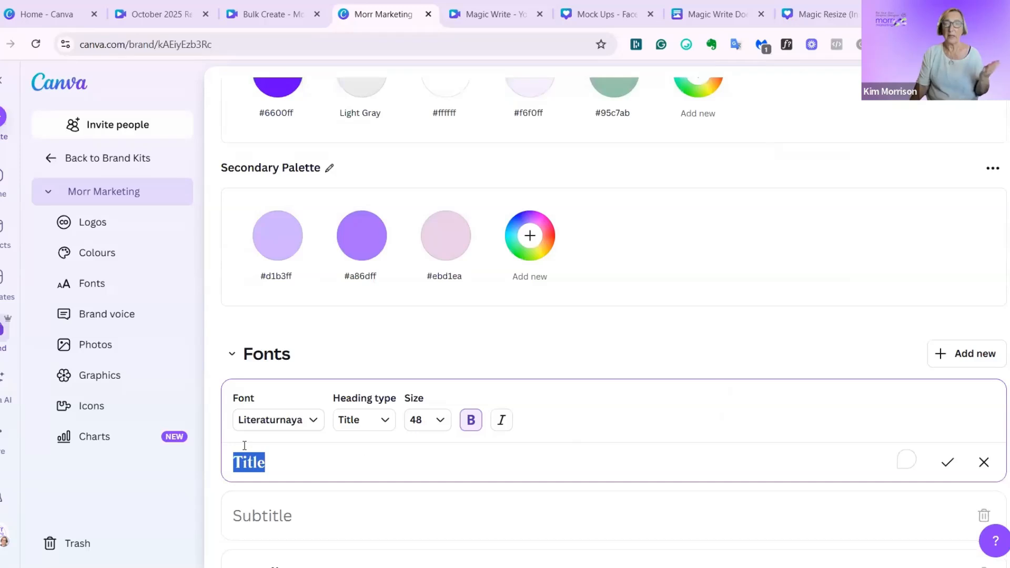
scroll(542, 397, down, 2)
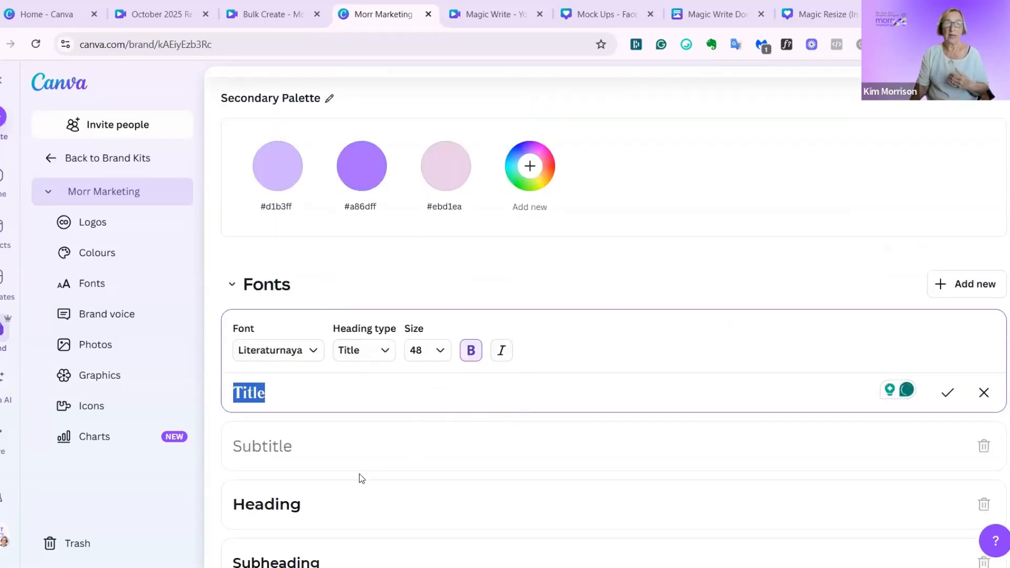
scroll(353, 471, down, 1)
click(381, 428)
scroll(379, 426, down, 5)
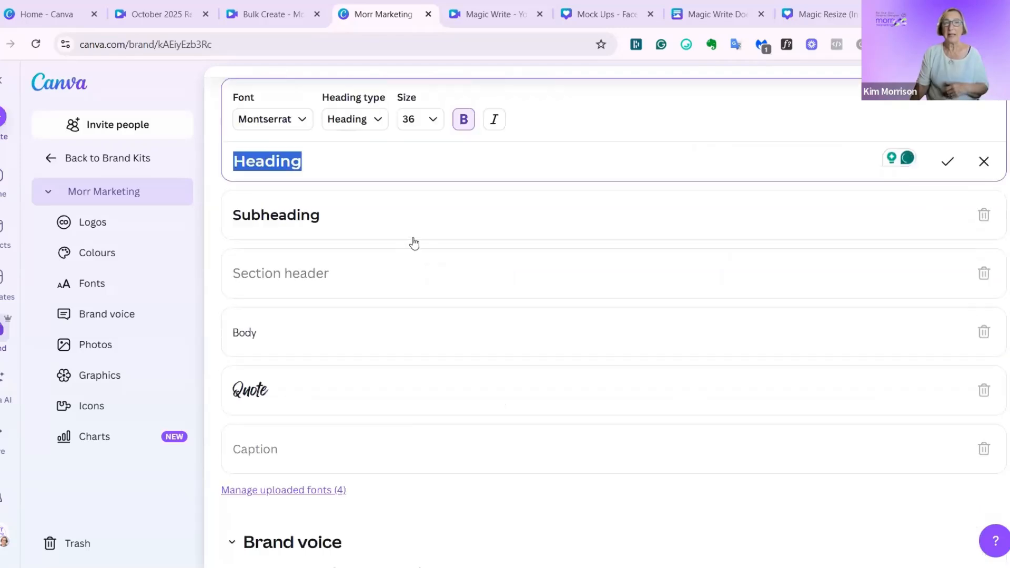
click(410, 232)
scroll(390, 267, down, 3)
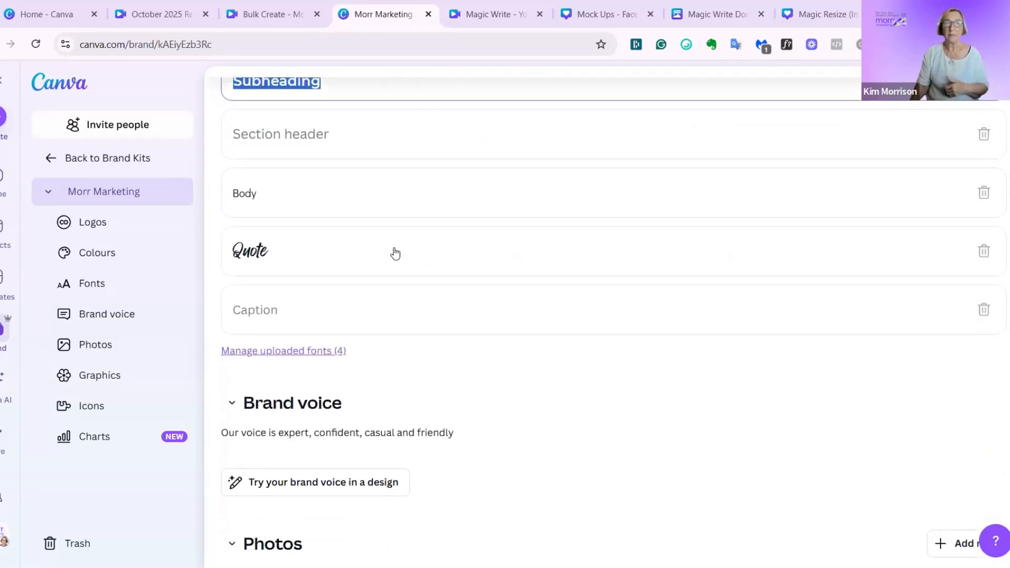
click(395, 262)
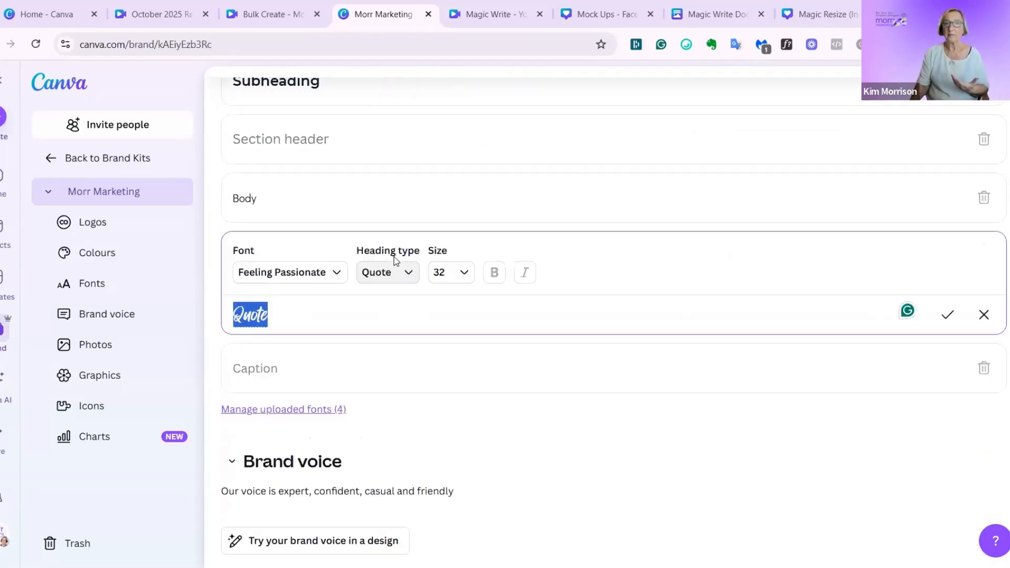
click(403, 201)
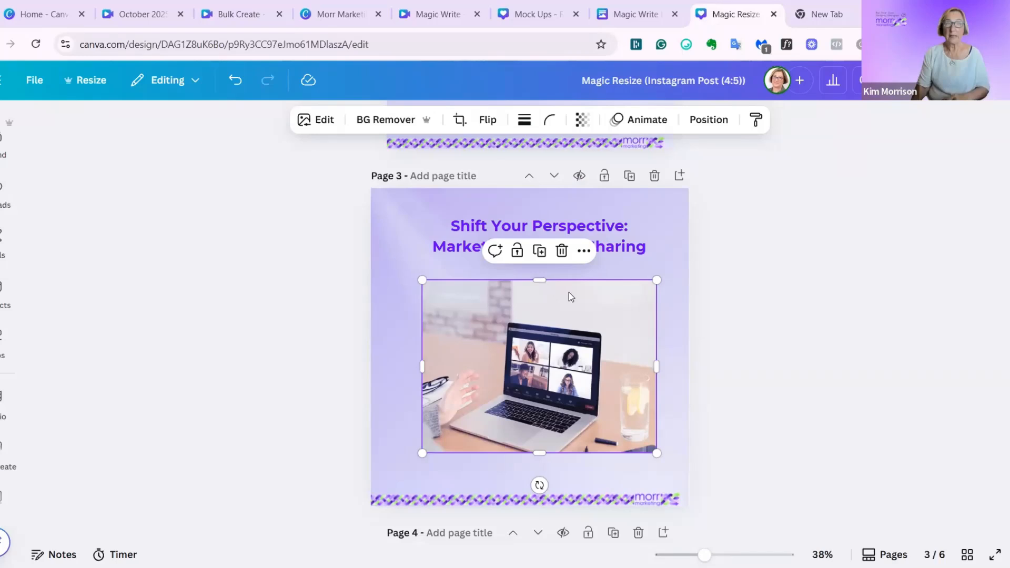
Step: Open the image editing options for the laptop photo on page 3 and apply the background remover
click(320, 129)
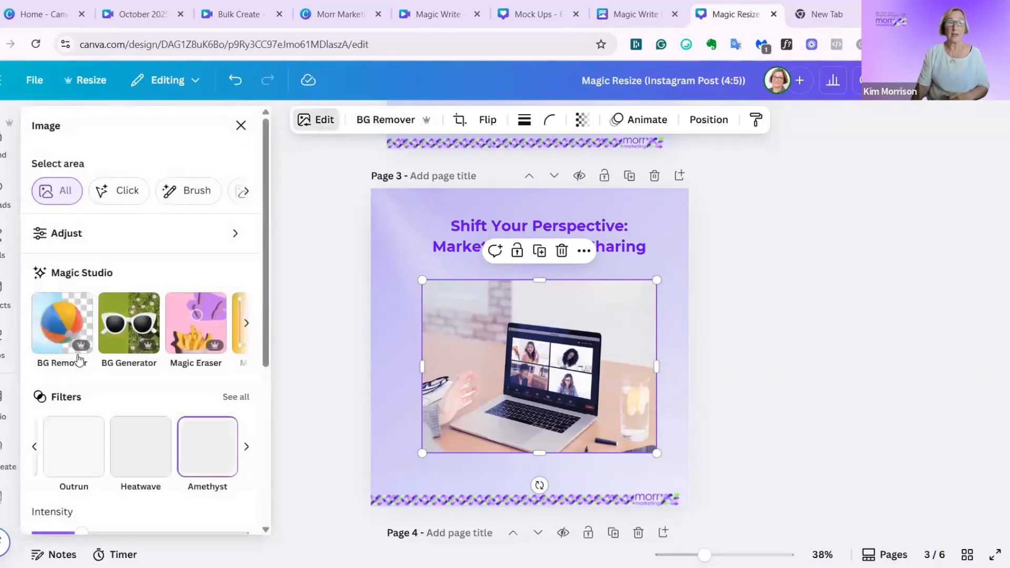
click(65, 327)
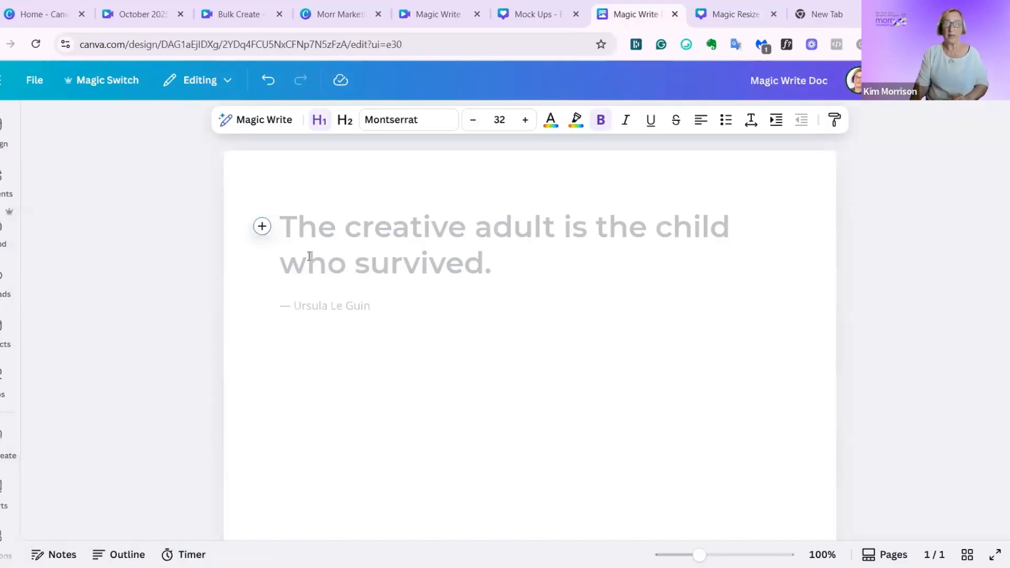
Step: Open Magic Write in the blank Magic Write Doc
click(269, 120)
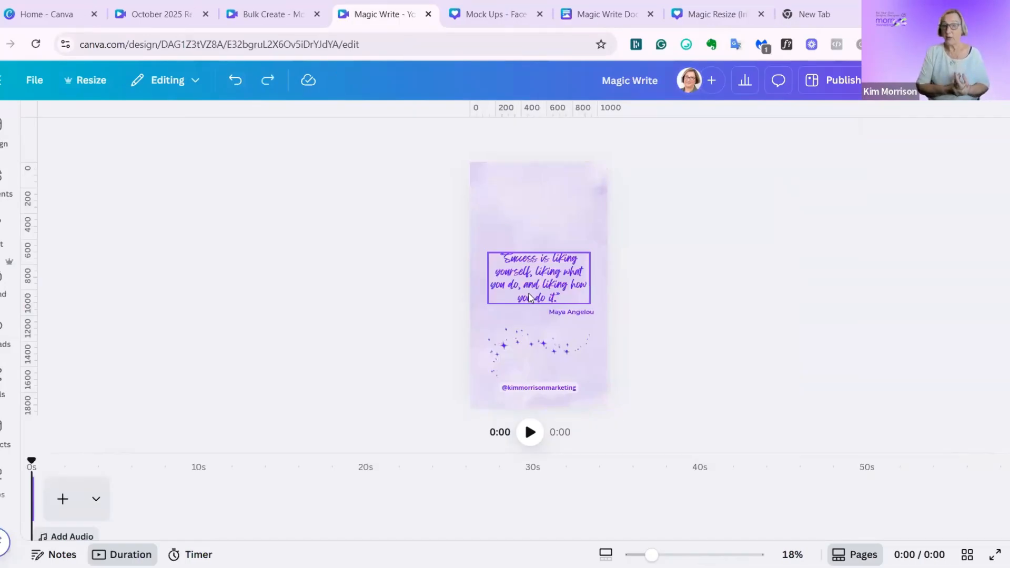
Step: Use Magic Write on the quote design to generate text from the prompt "An inspirational quote for small business owners"
click(530, 297)
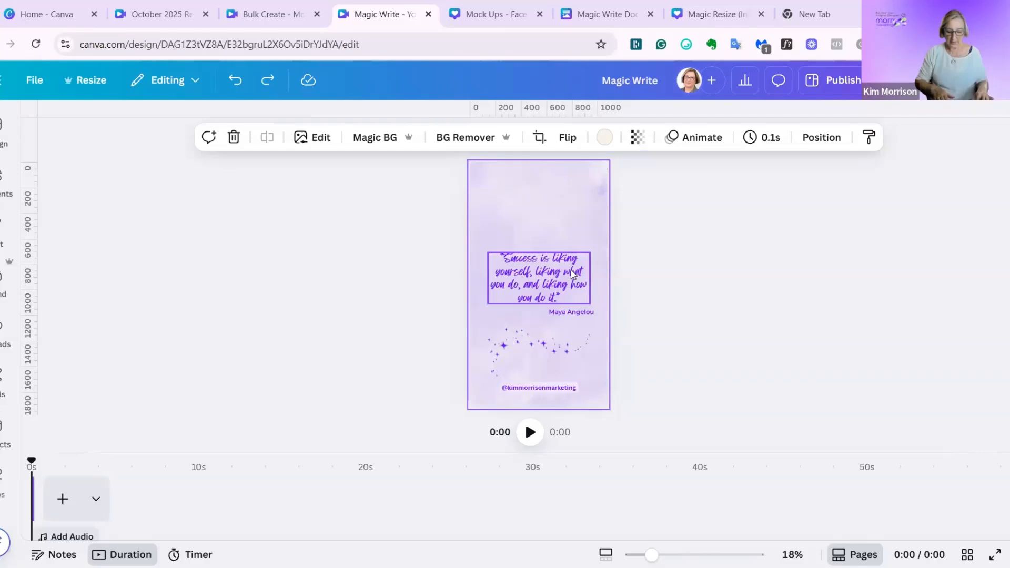
key(slash)
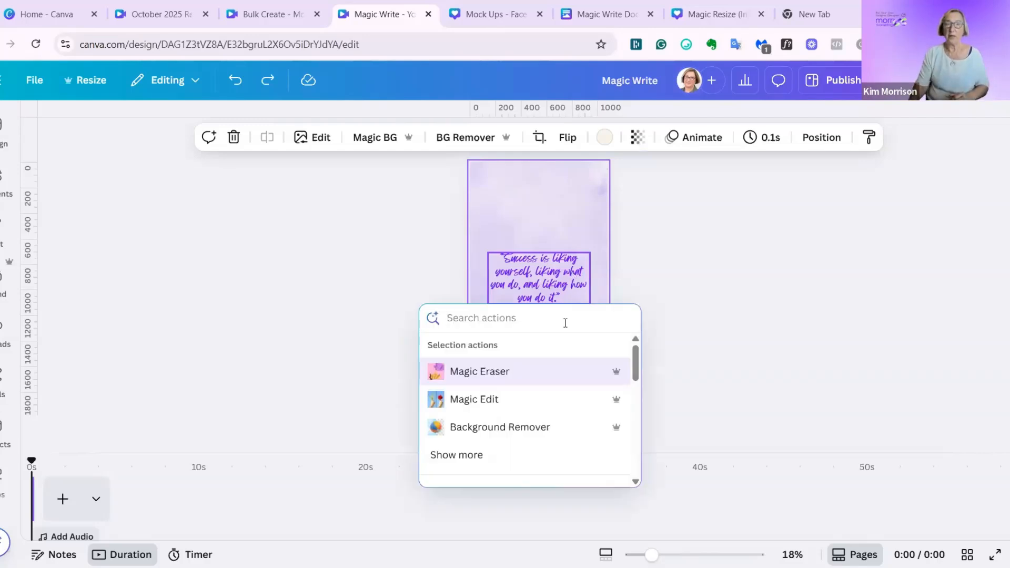
scroll(499, 421, down, 3)
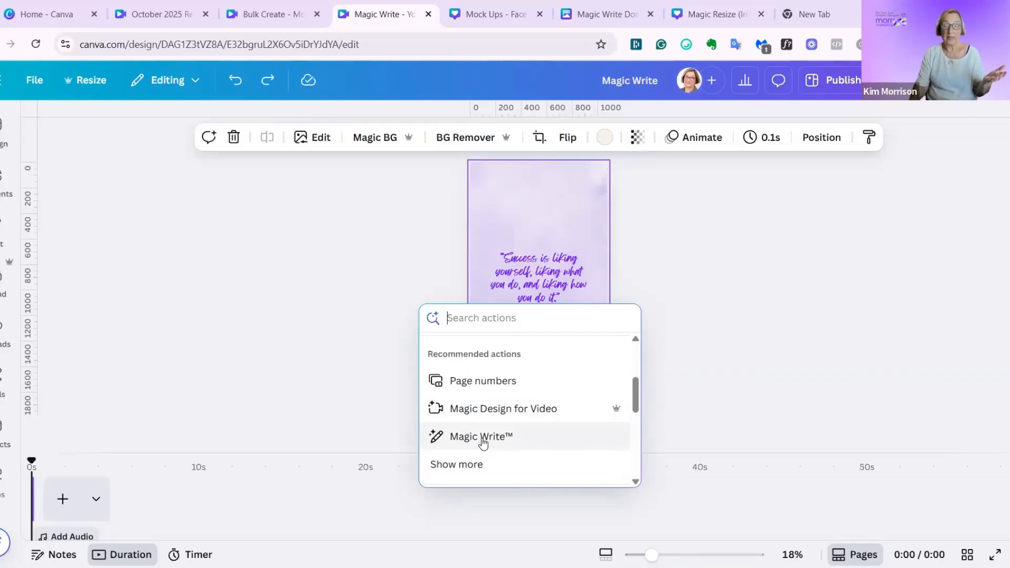
click(482, 437)
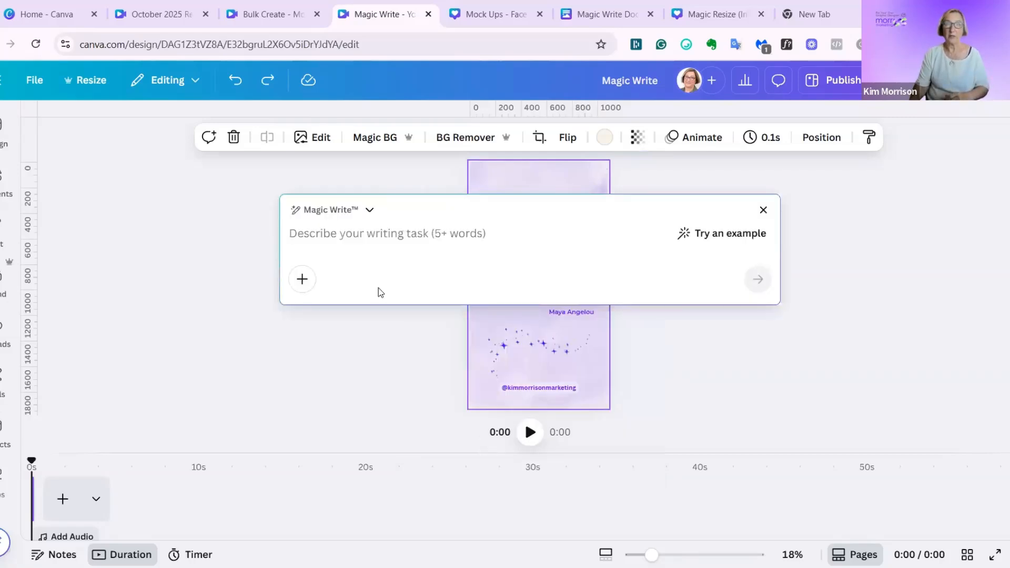
text(An inspiration)
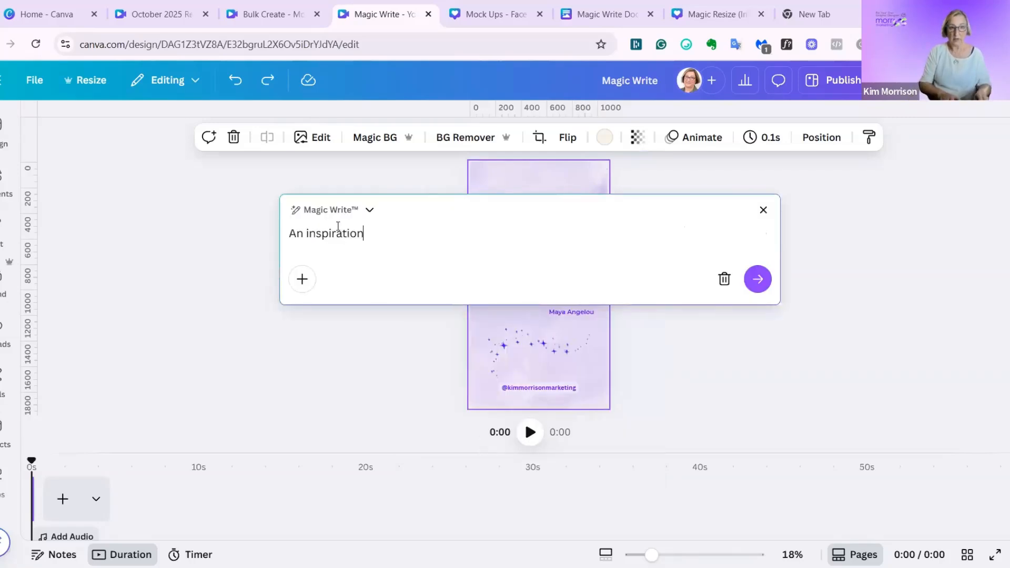
text(al quote for small )
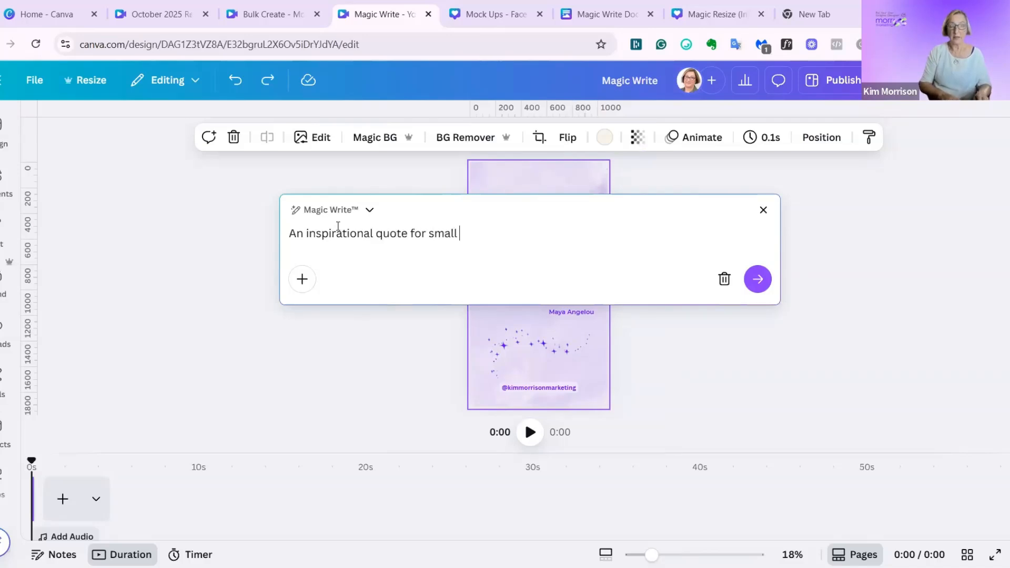
text(busi)
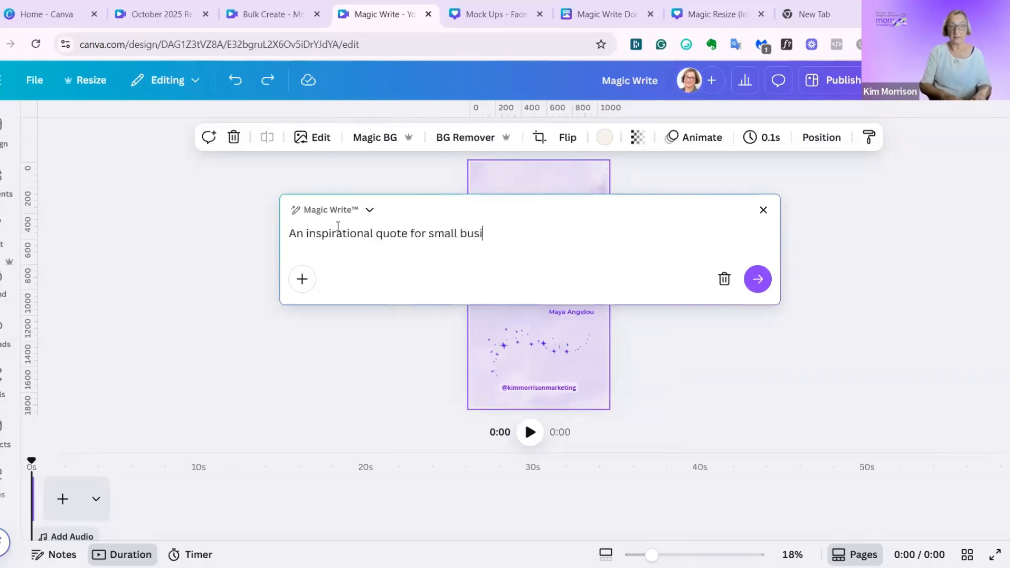
text(nessoonw)
key(BackSpace)
key(BackSpace)
text(wners)
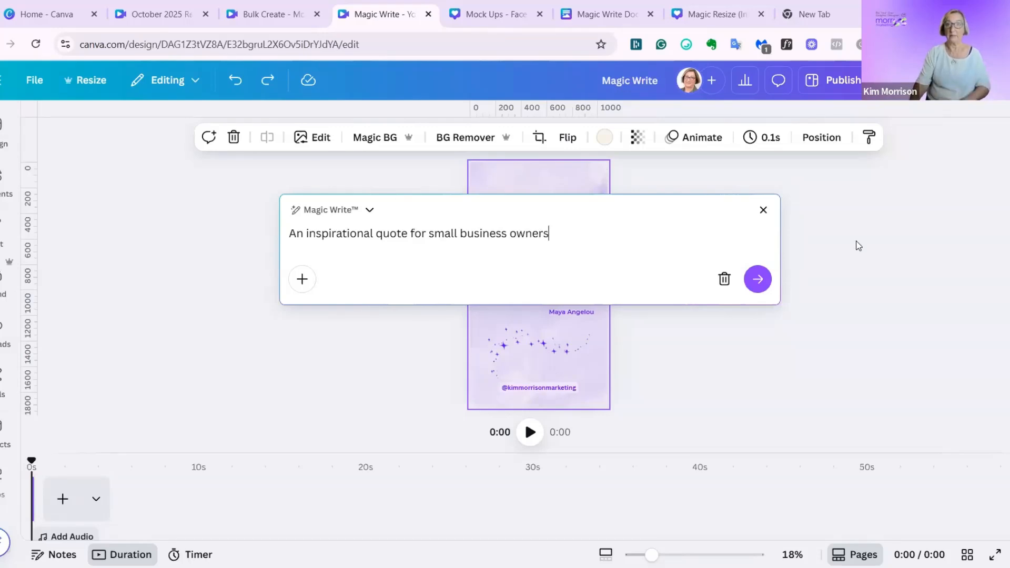
key(Return)
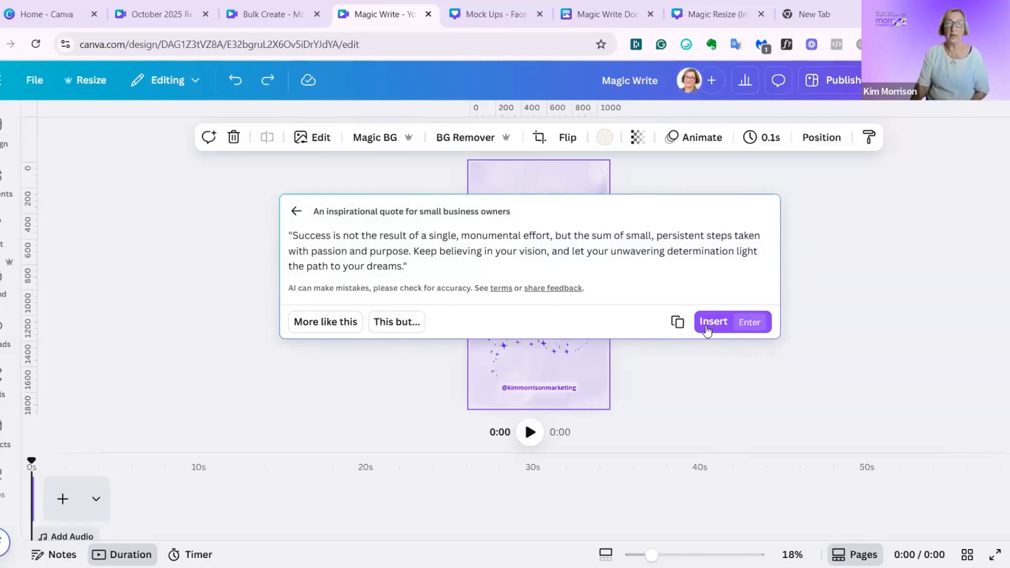
Step: Insert the generated quote into the design and delete the old quote along with its Maya Angelou attribution
click(713, 322)
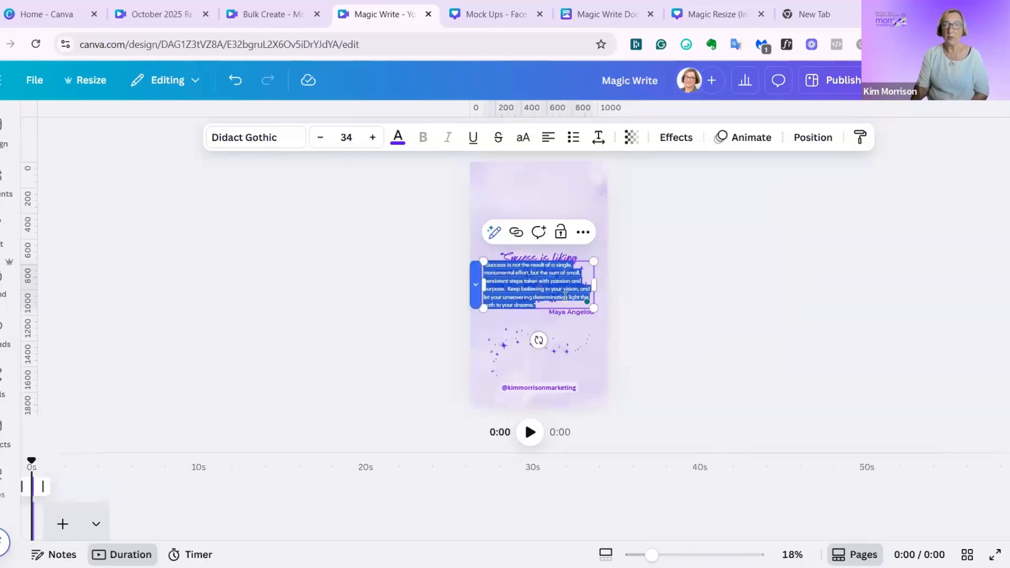
click(559, 272)
key(Delete)
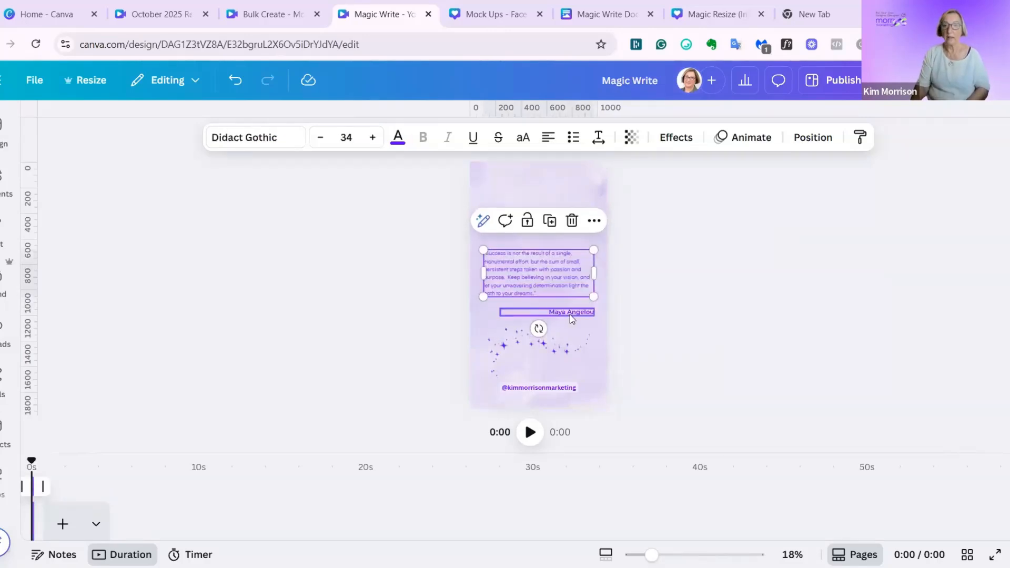
click(572, 313)
key(Delete)
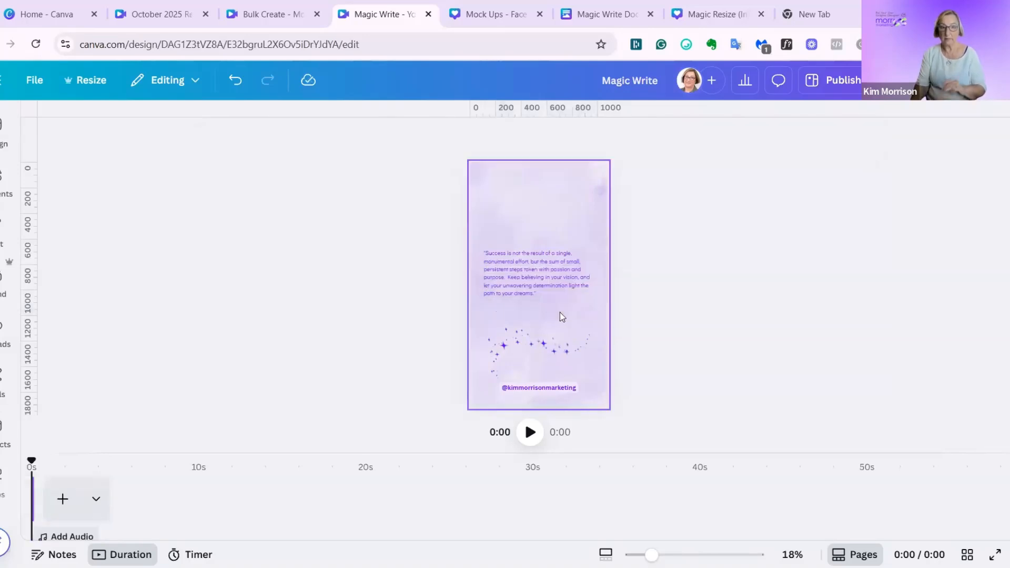
Step: Set the new quote in the Feeling Passionate brand font and narrow its text box to fit within the page
click(541, 267)
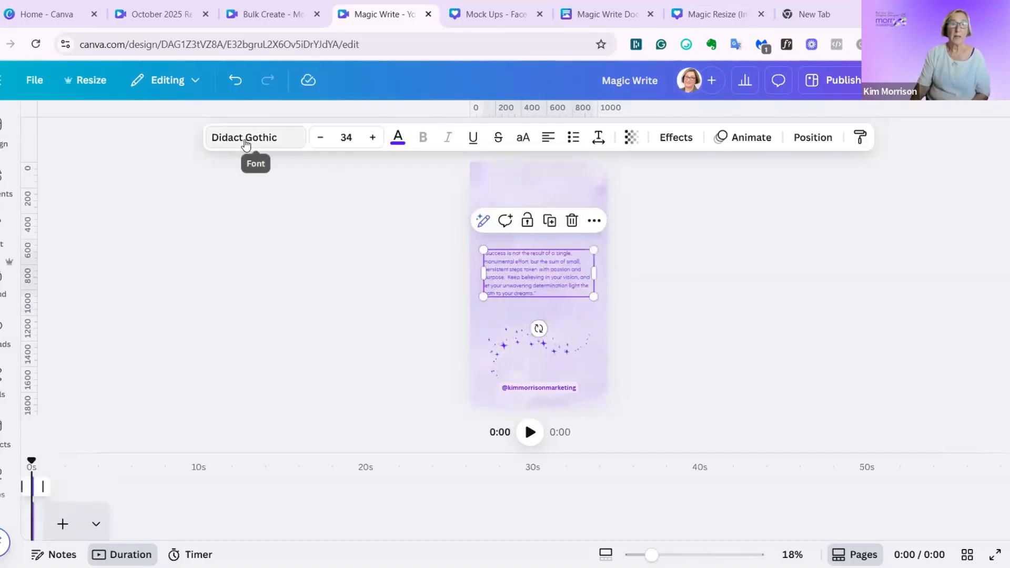
click(244, 139)
scroll(103, 363, down, 5)
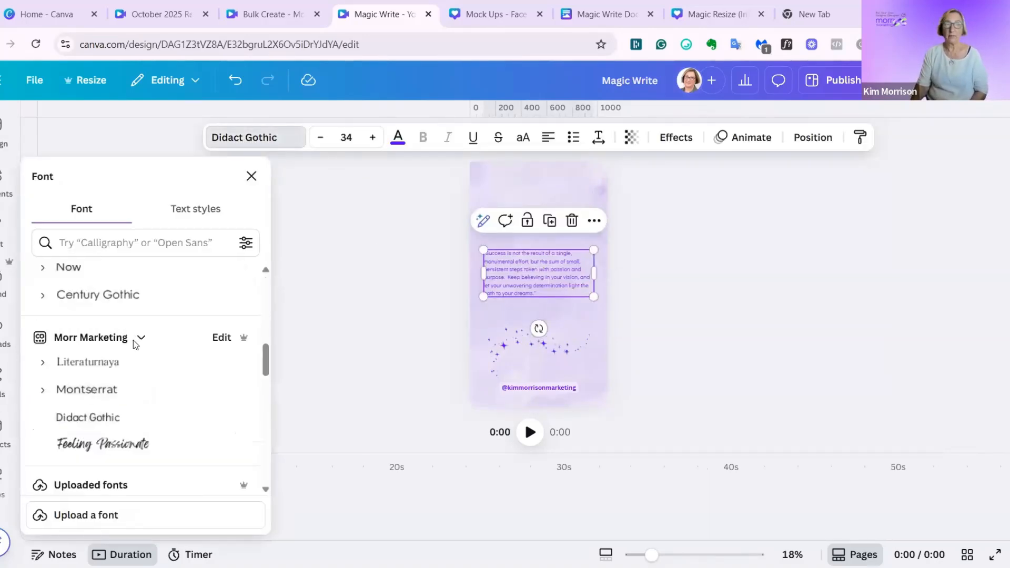
scroll(90, 363, down, 1)
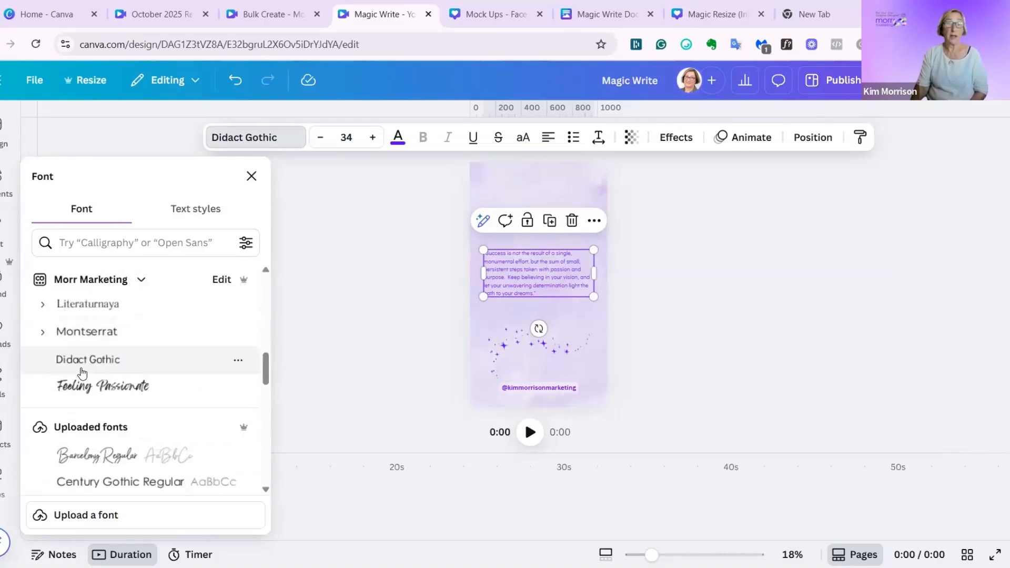
scroll(82, 374, down, 1)
click(84, 368)
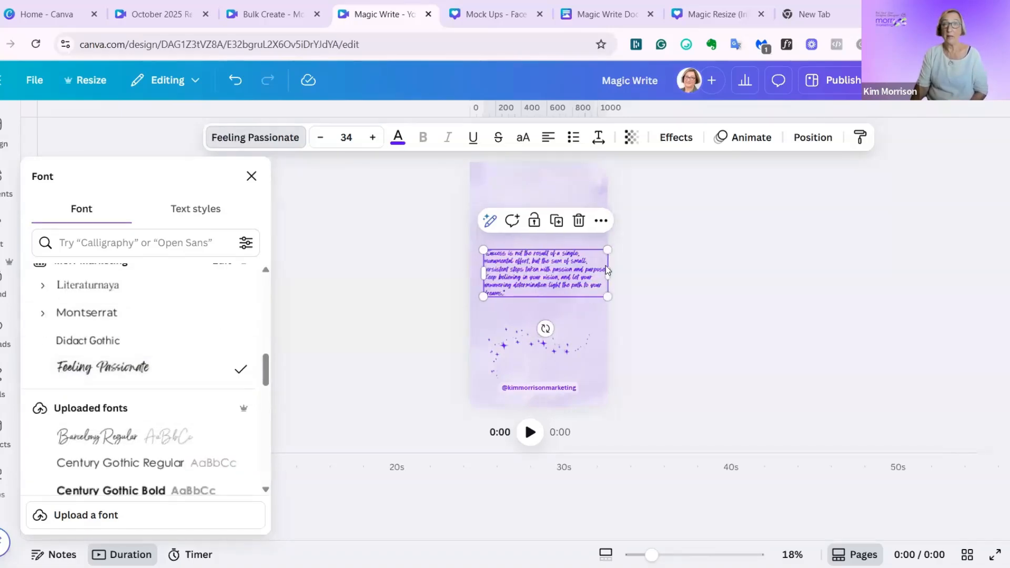
drag(608, 276, 584, 277)
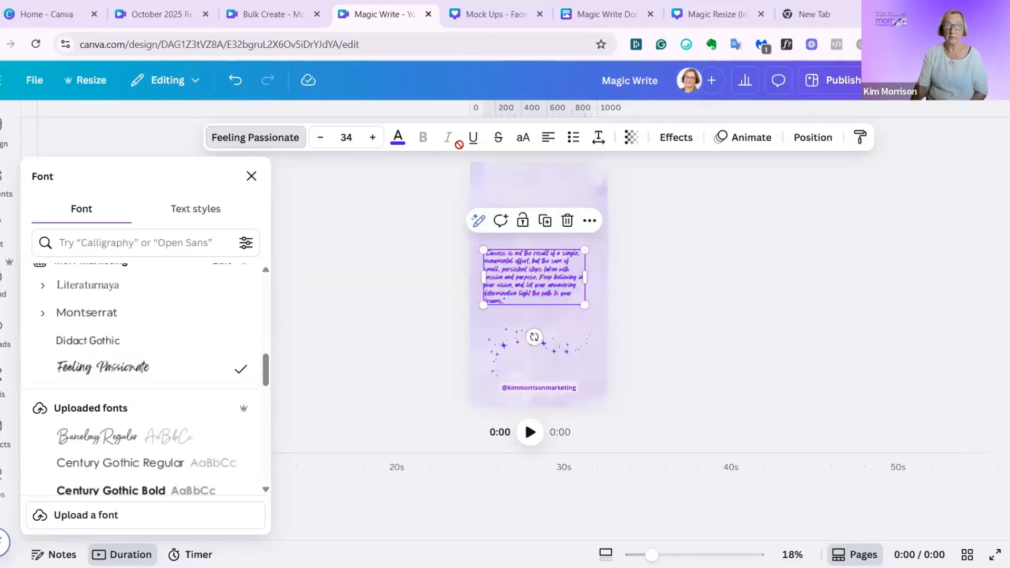
Step: Centre-align the quote text at font size 41 and move it up, clear of the star graphic
click(547, 138)
click(373, 139)
click(373, 138)
click(373, 139)
click(373, 138)
click(373, 138)
click(373, 138)
click(373, 138)
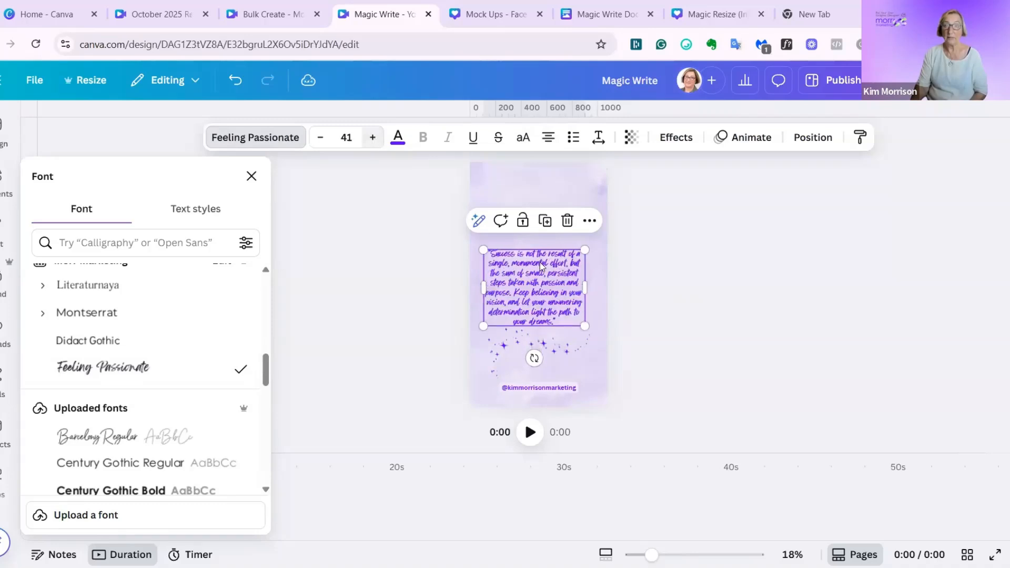
mouse_move(553, 293)
mouse_down()
mouse_move(549, 211)
mouse_move(556, 276)
mouse_up()
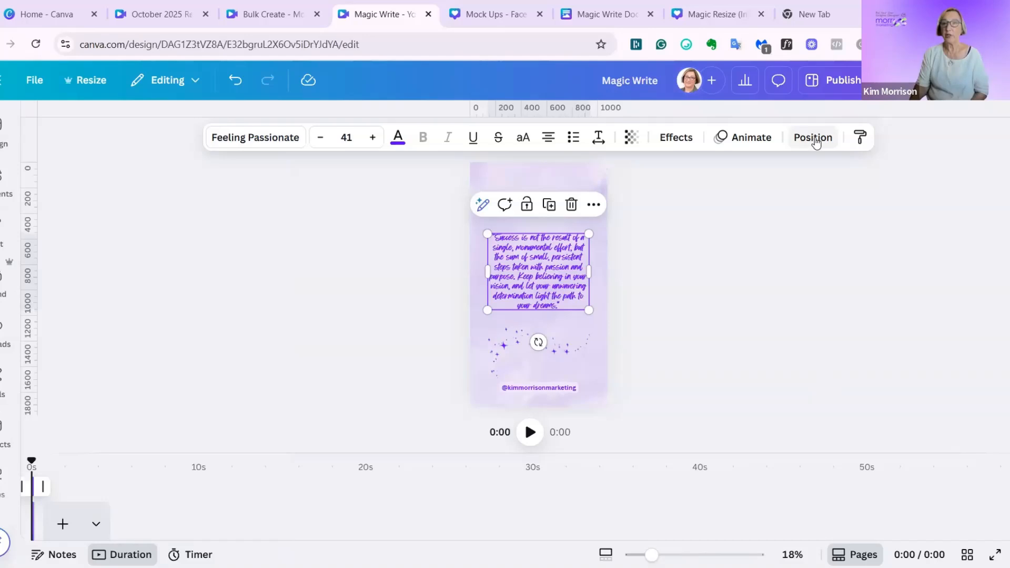
Step: Show the design's layers, lock only the position of the social handle text, and fully lock the star graphic
click(814, 140)
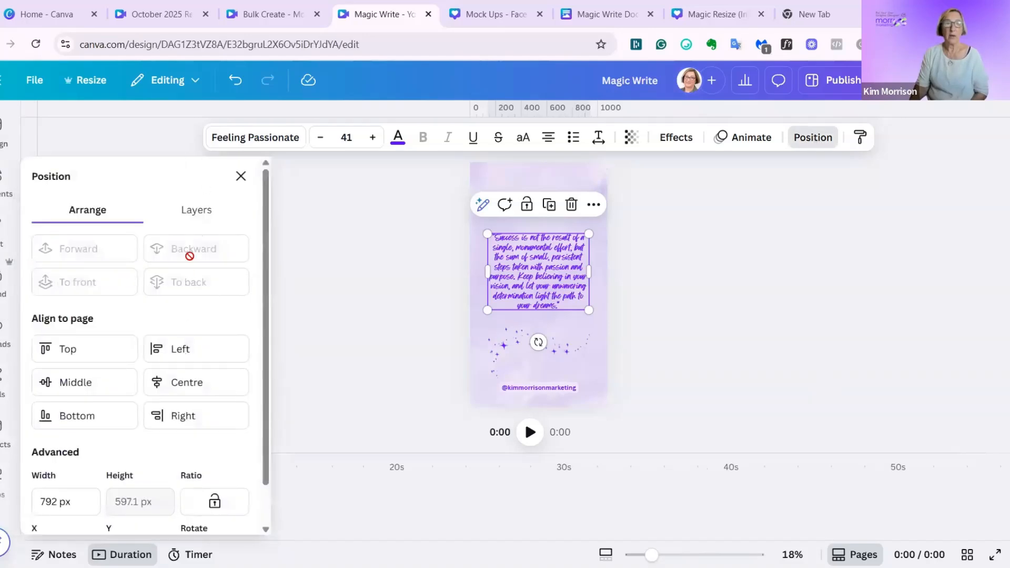
click(192, 216)
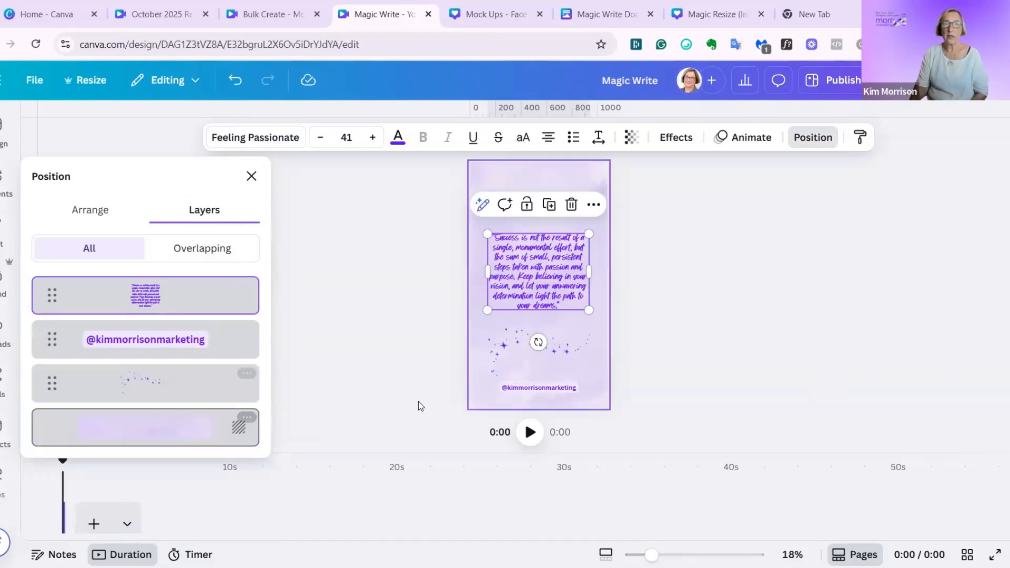
click(553, 389)
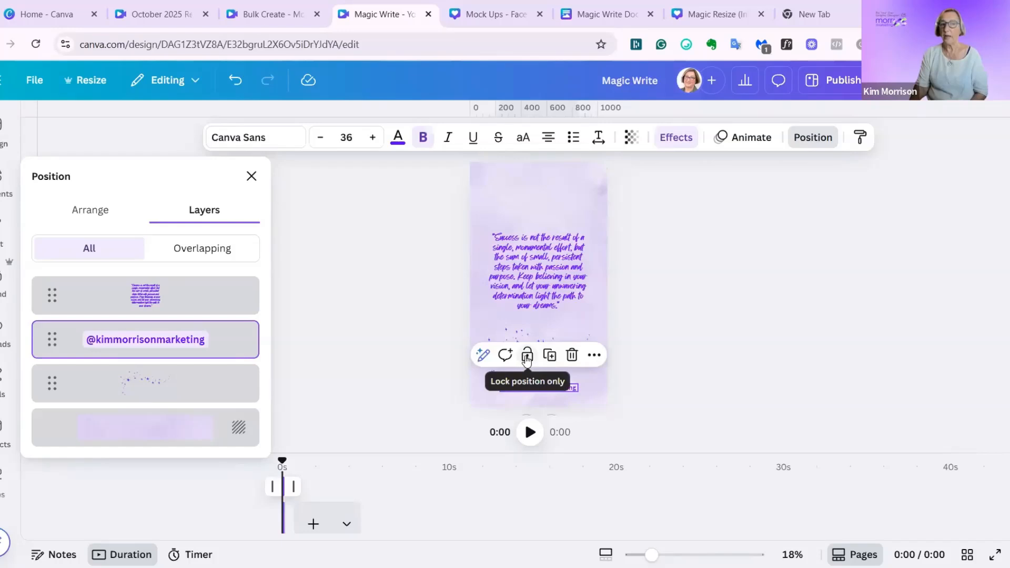
click(526, 358)
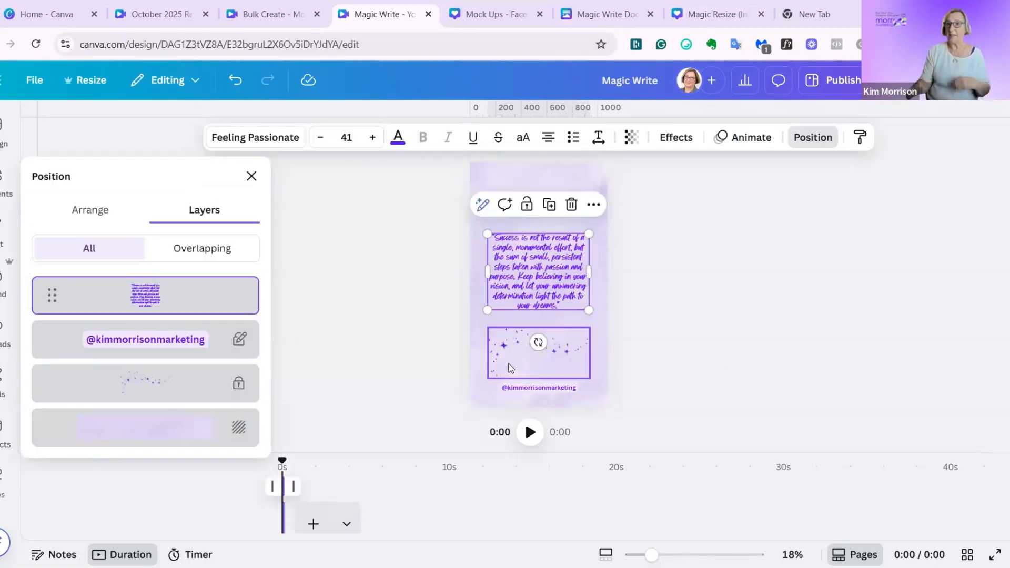
key(Escape)
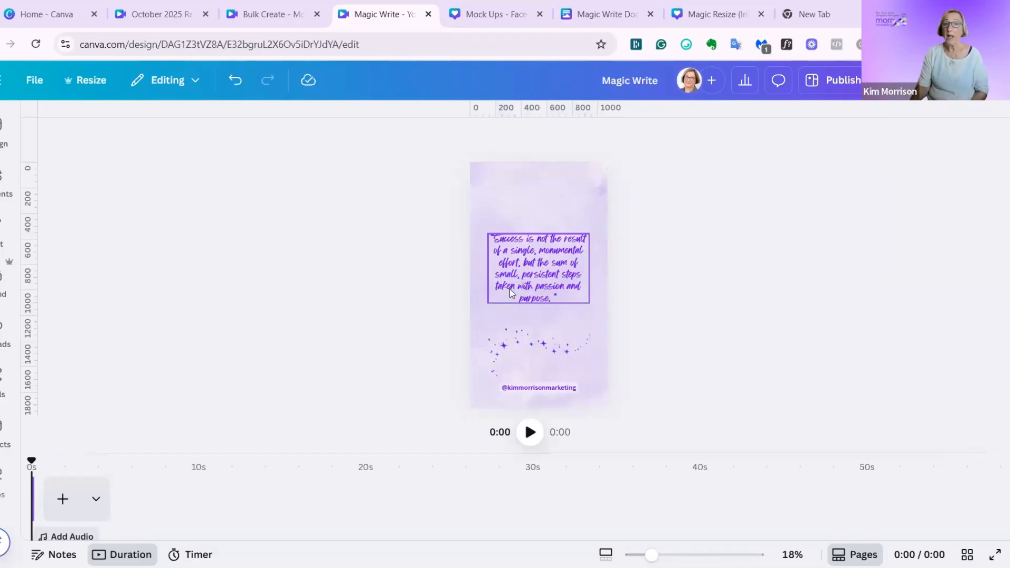
Step: Select the star graphic below the quote, and return the selection to the quote text
click(563, 350)
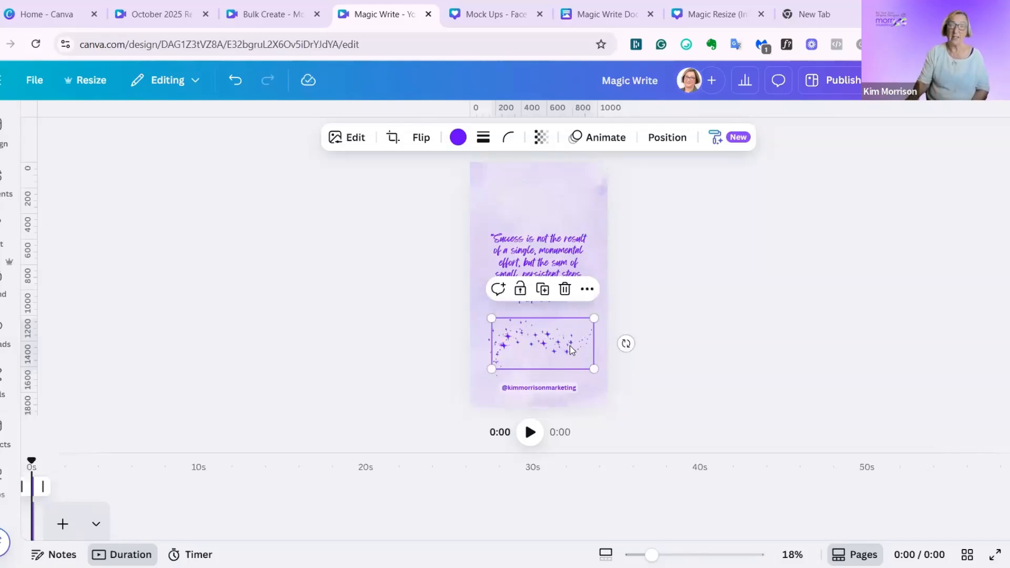
click(522, 290)
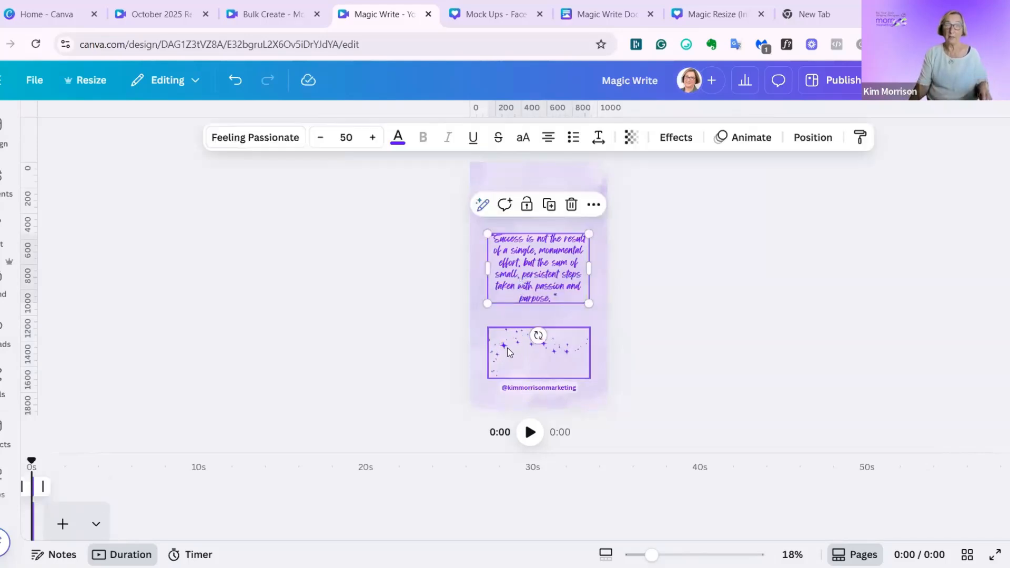
Step: Group the quote text with the star graphic, move them up together on the page, and ungroup them
shift+click(509, 352)
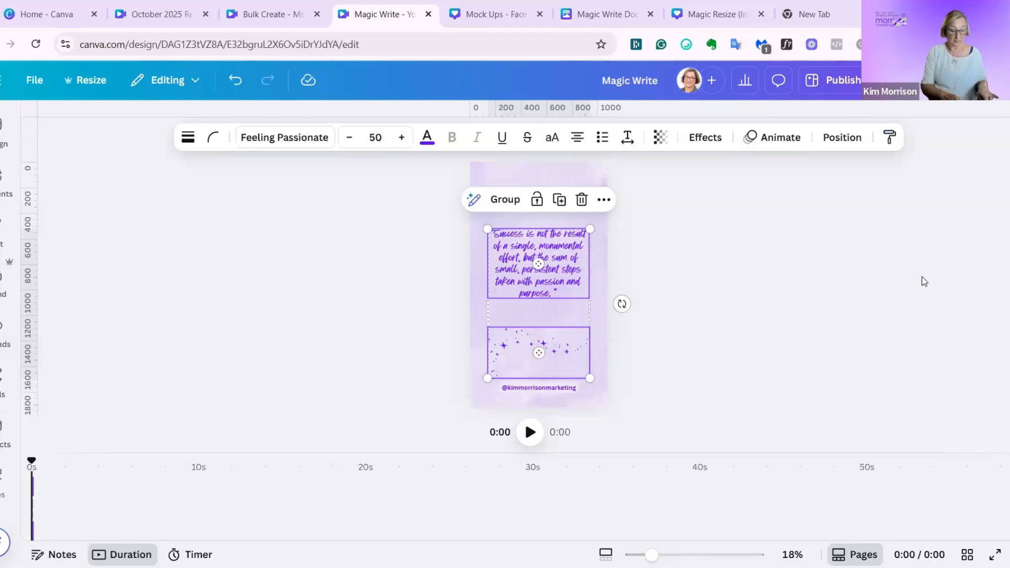
key(ctrl+g)
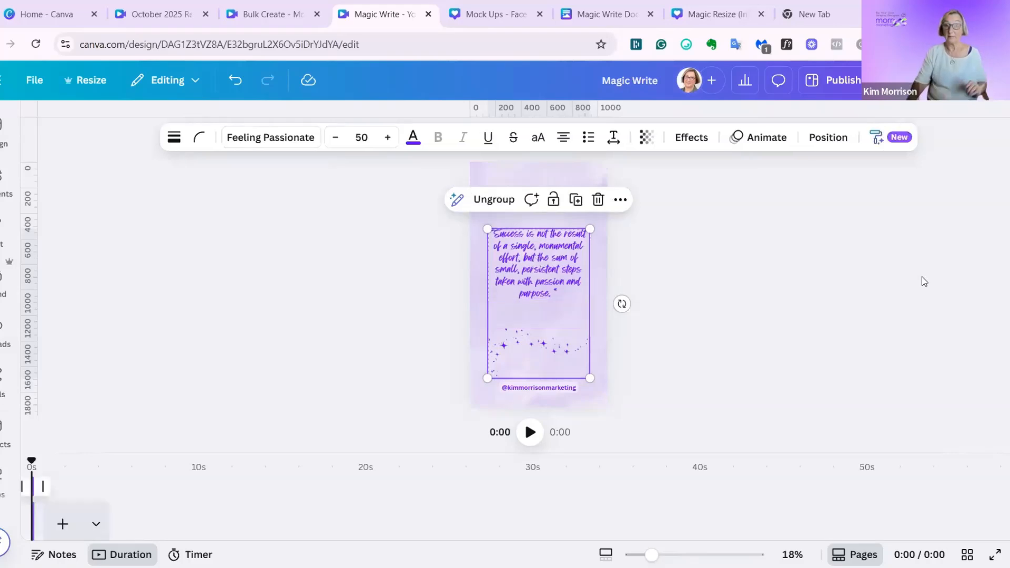
drag(551, 279, 553, 305)
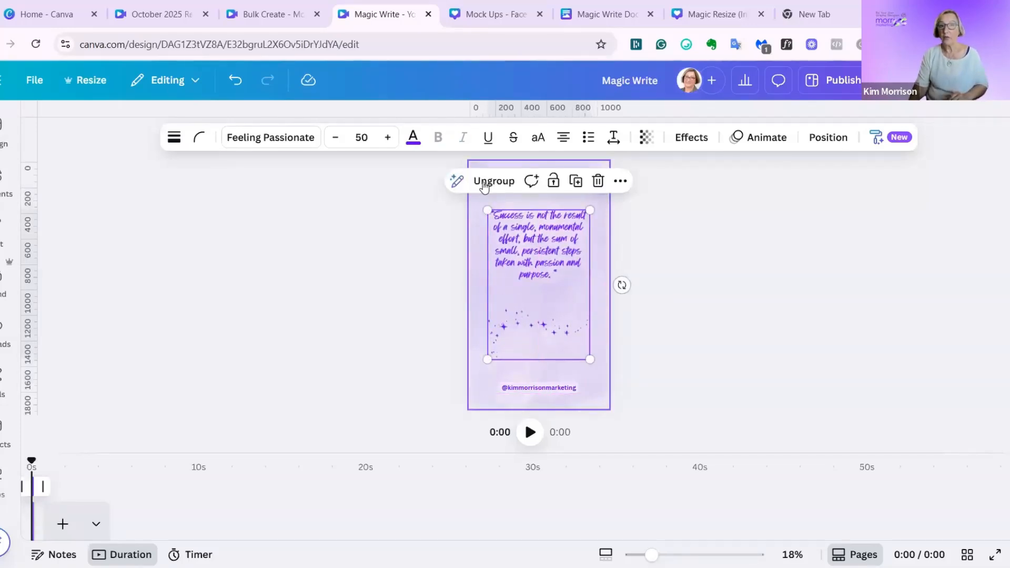
click(484, 183)
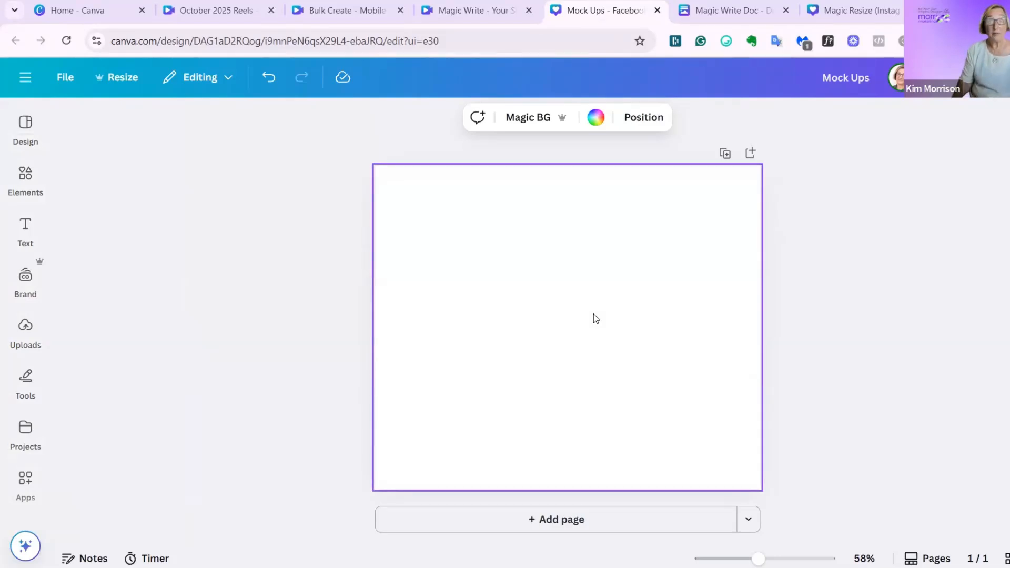
Step: In the Mock Ups design, find the mockups among the design elements and show the full collection
click(27, 179)
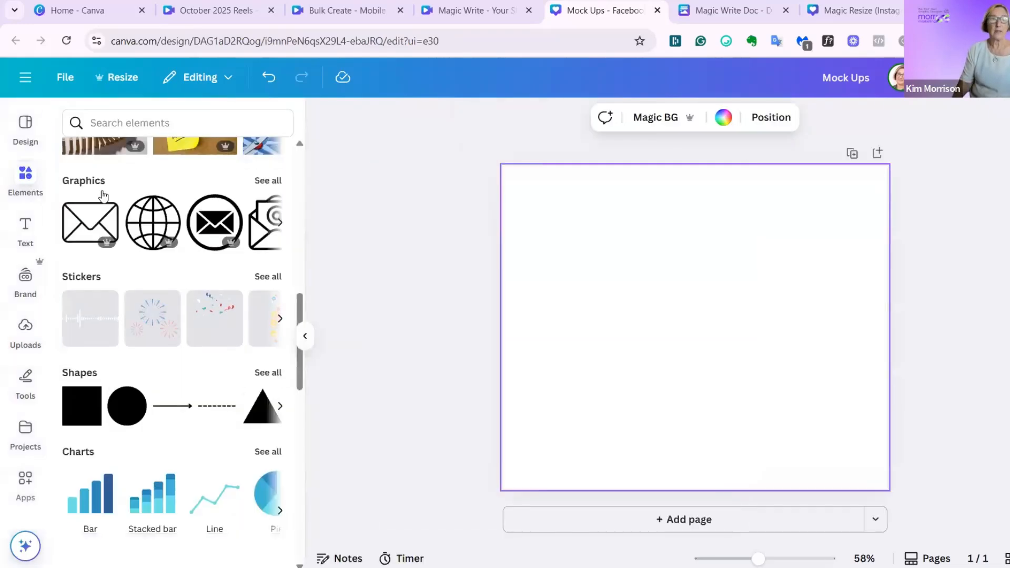
scroll(219, 212, down, 10)
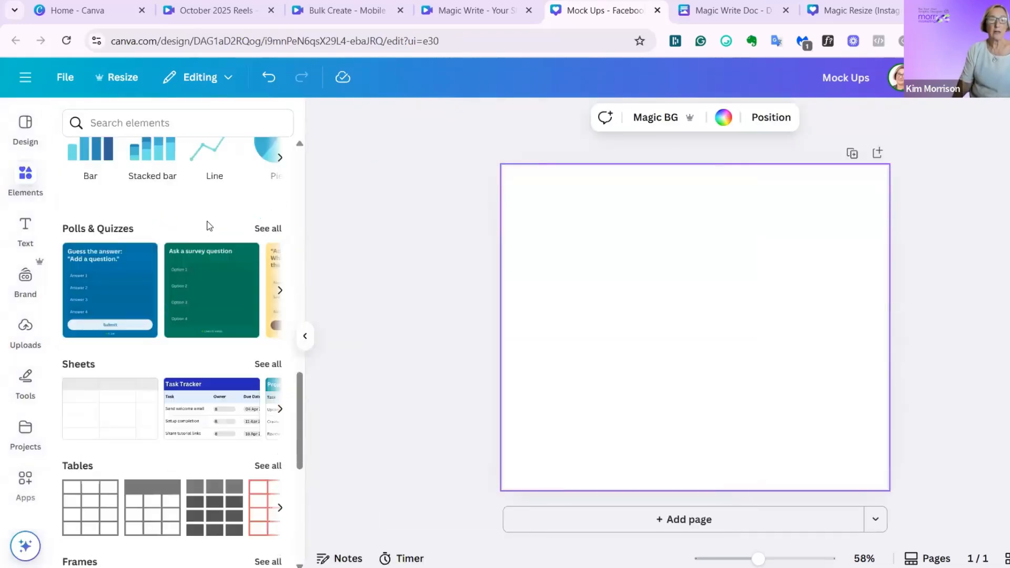
scroll(208, 228, down, 3)
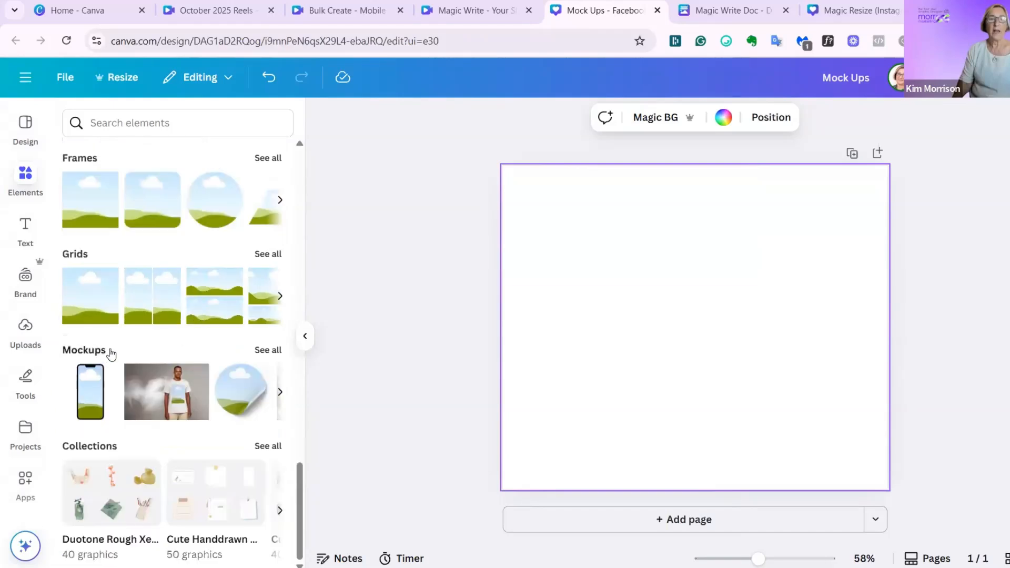
click(269, 350)
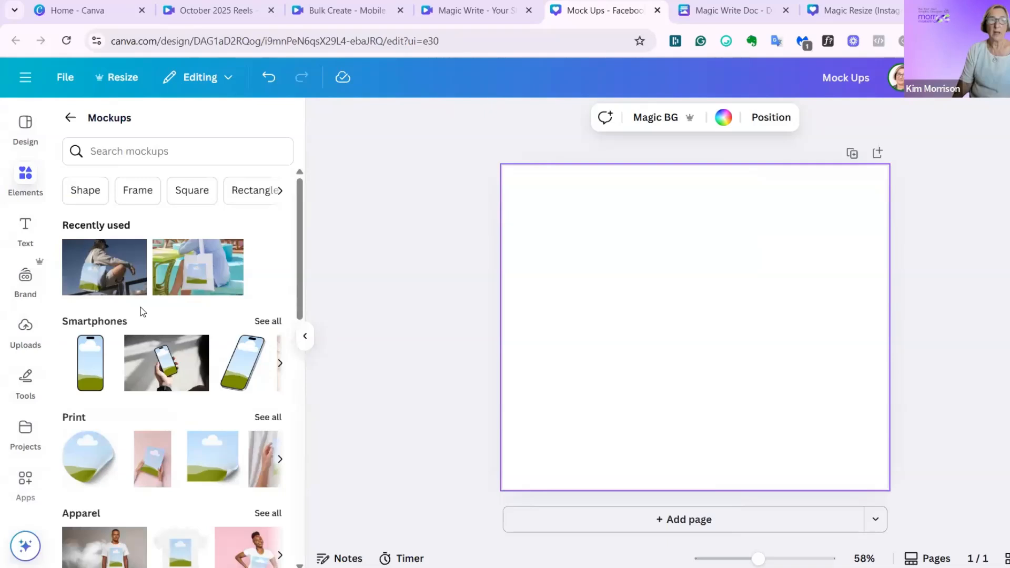
Step: Browse the computer mockups and add the one with a man at a wooden desk and an open laptop to the page
scroll(141, 312, down, 3)
scroll(116, 389, down, 2)
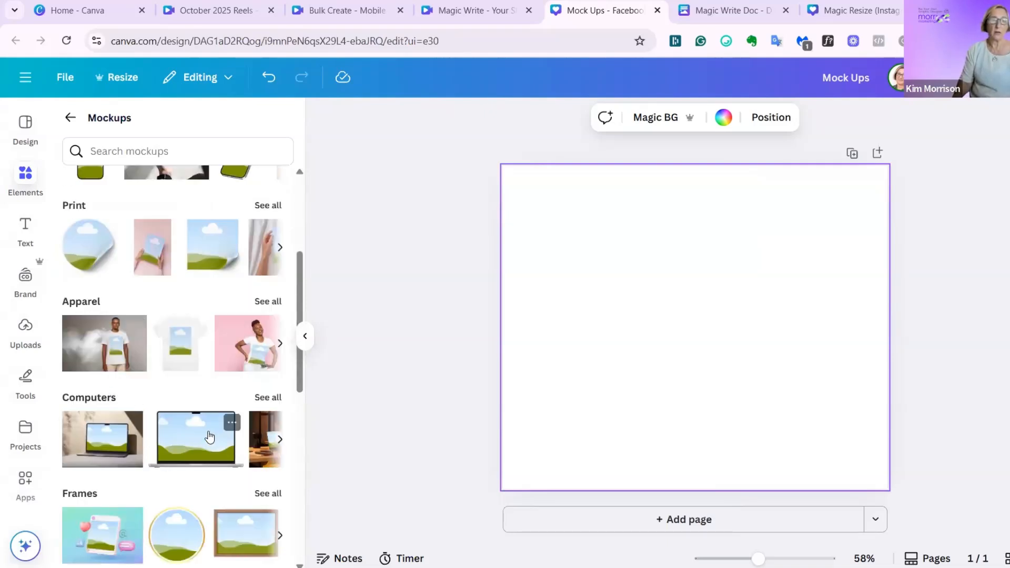
scroll(205, 437, down, 1)
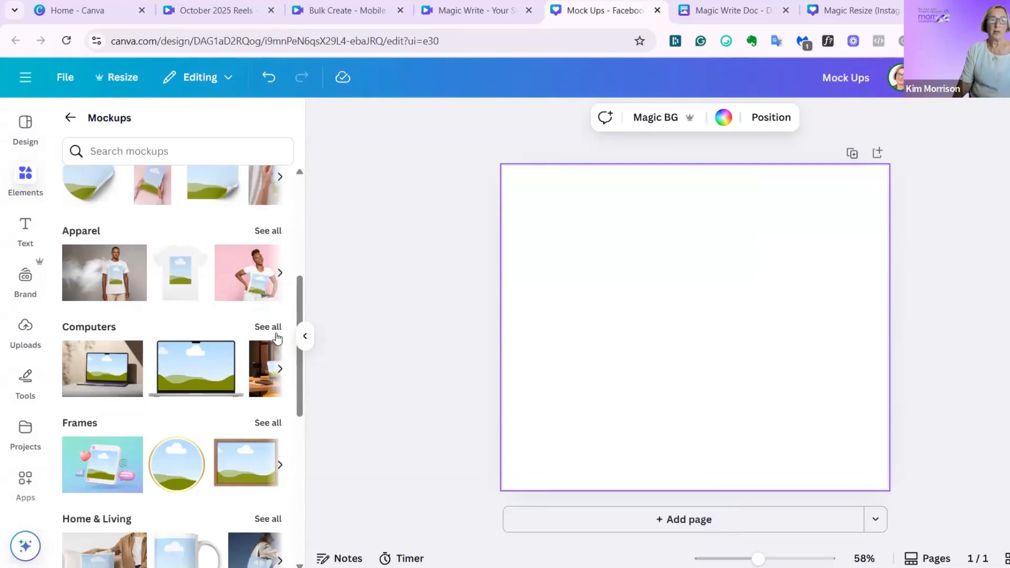
click(276, 334)
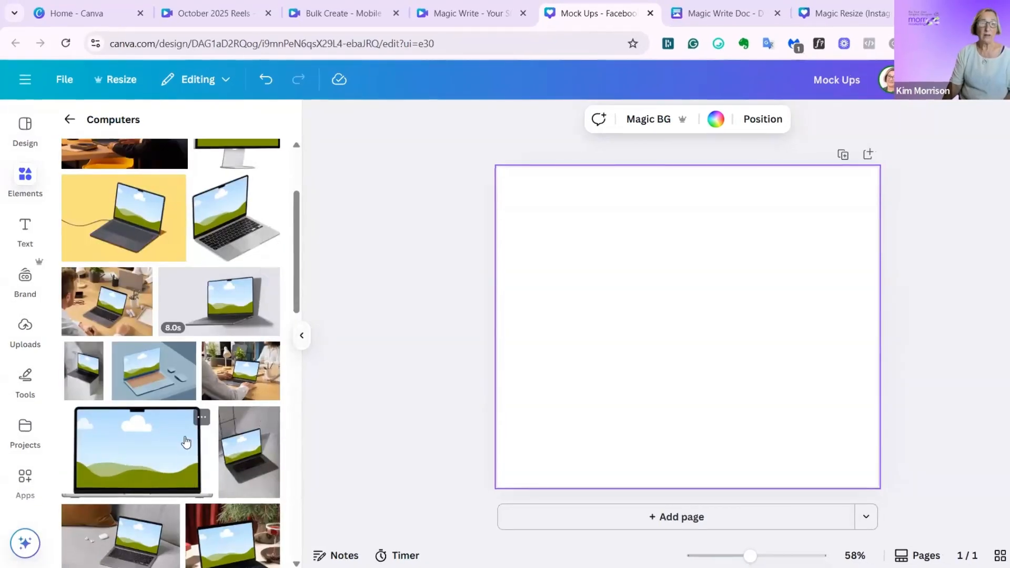
scroll(189, 432, down, 3)
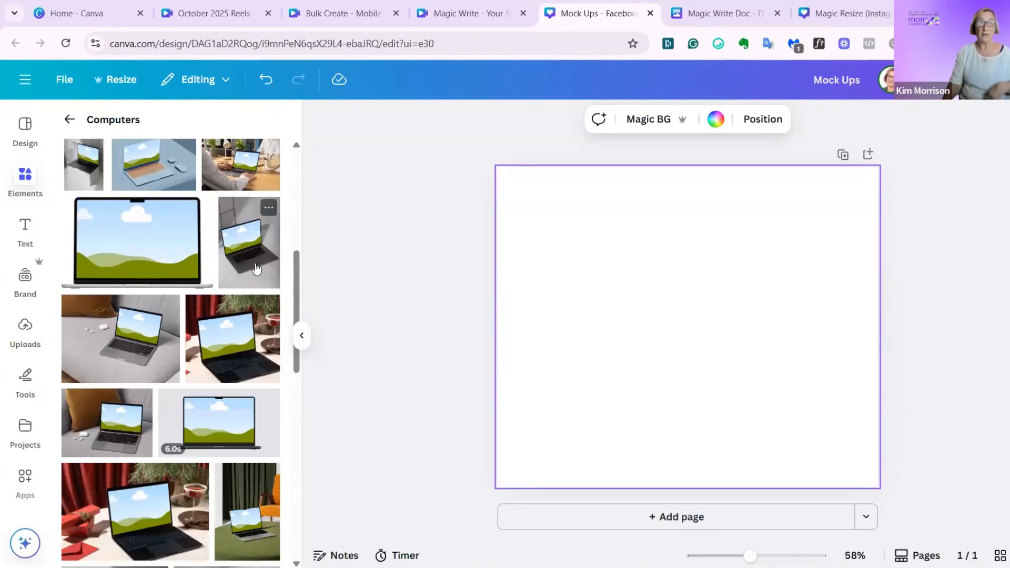
scroll(229, 273, up, 2)
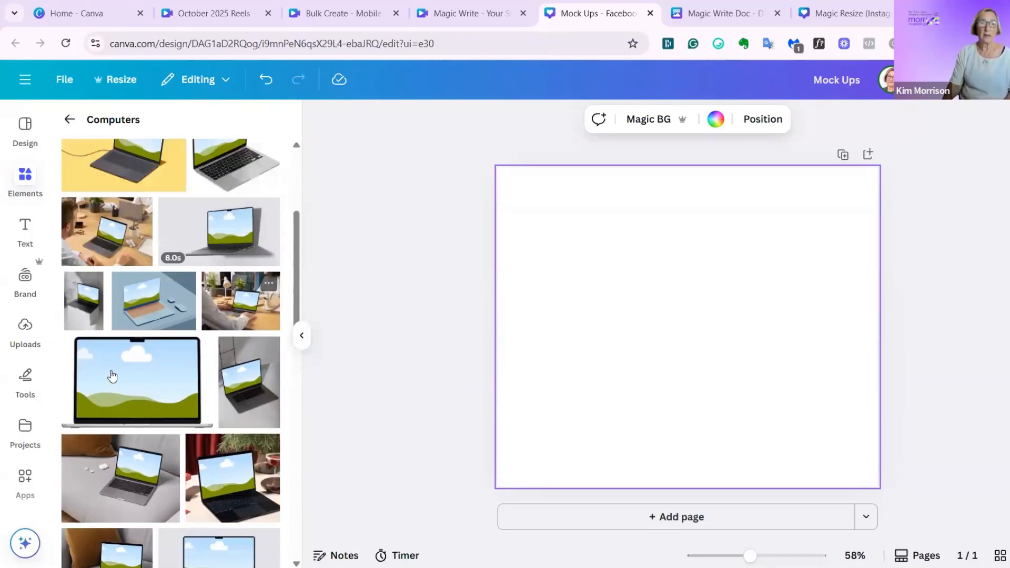
click(109, 241)
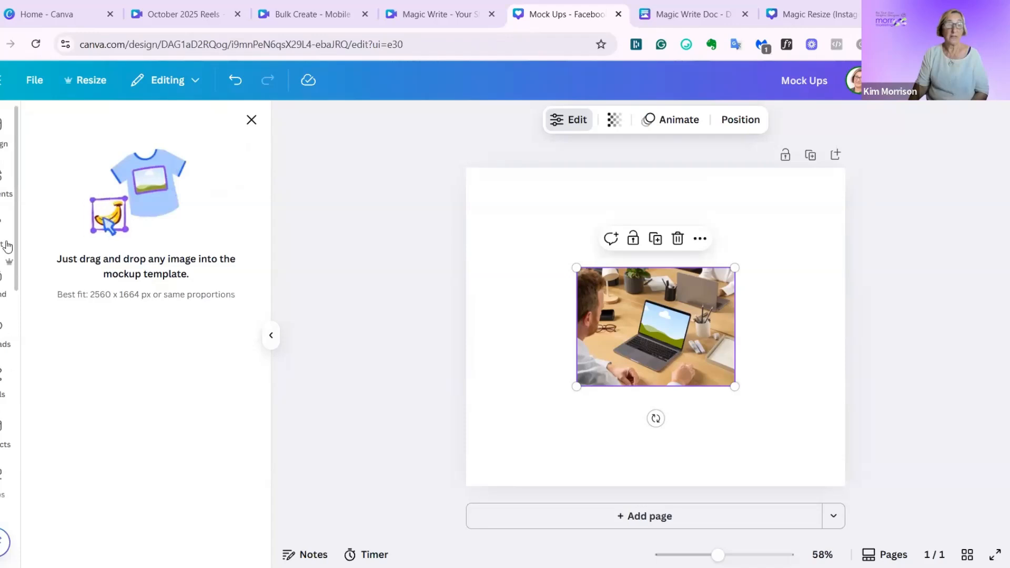
Step: Open the Halloween folder in BYOGD Categories and look through its Quotes & Backgrounds images for the mockup screen
scroll(2, 192, down, 8)
mouse_move(17, 384)
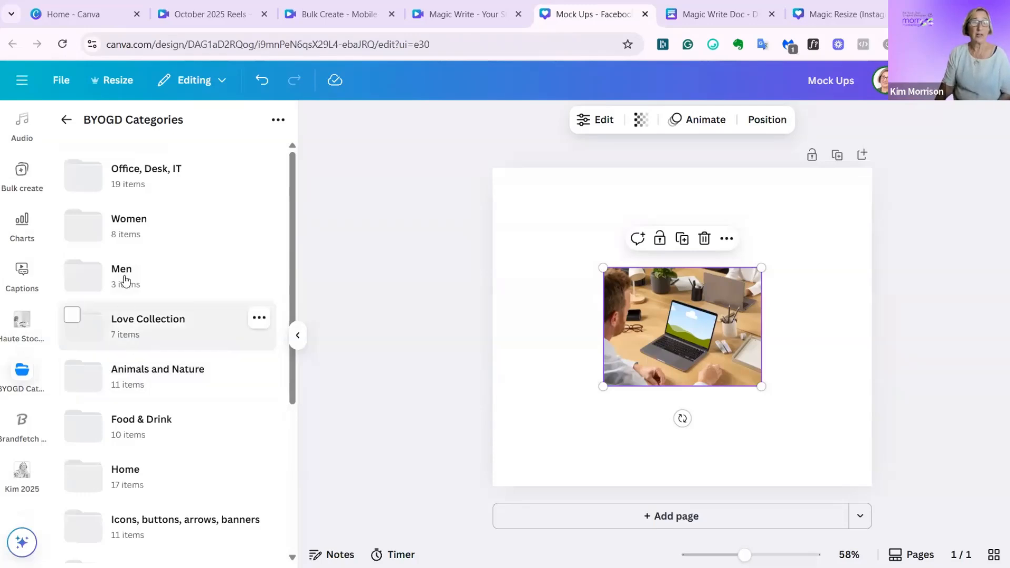
scroll(115, 353, down, 1)
scroll(114, 352, down, 4)
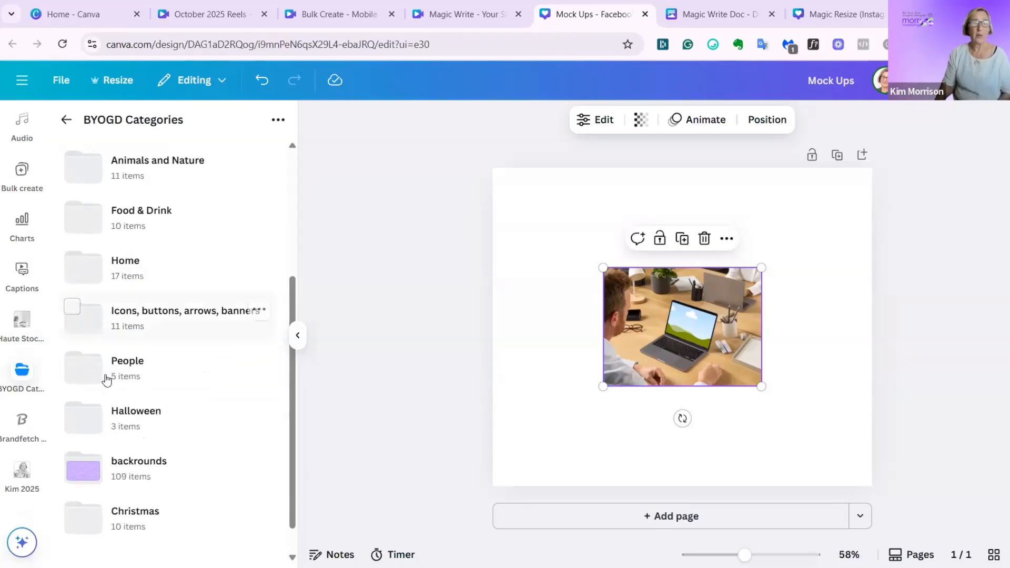
click(95, 412)
click(112, 271)
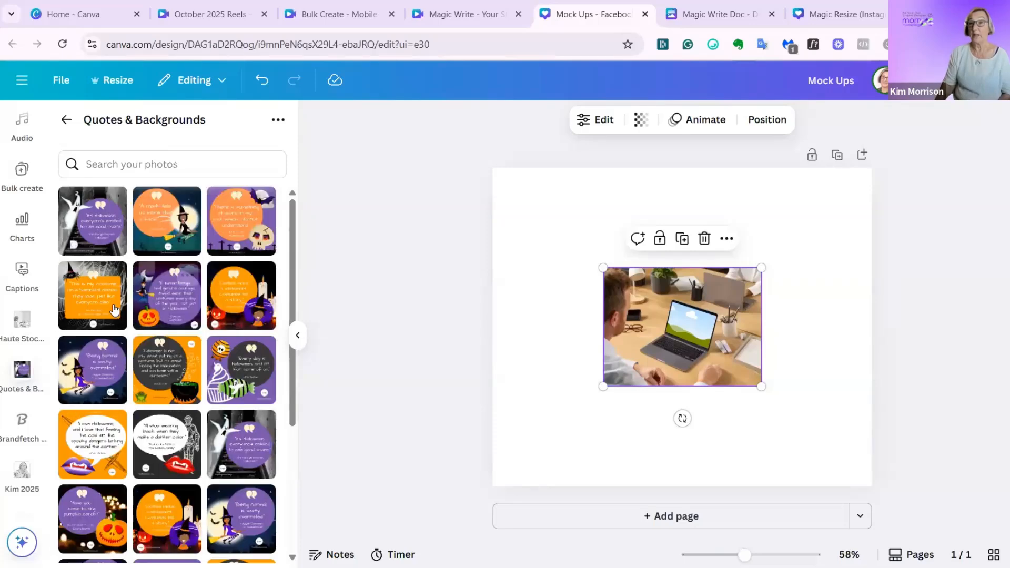
scroll(104, 339, down, 3)
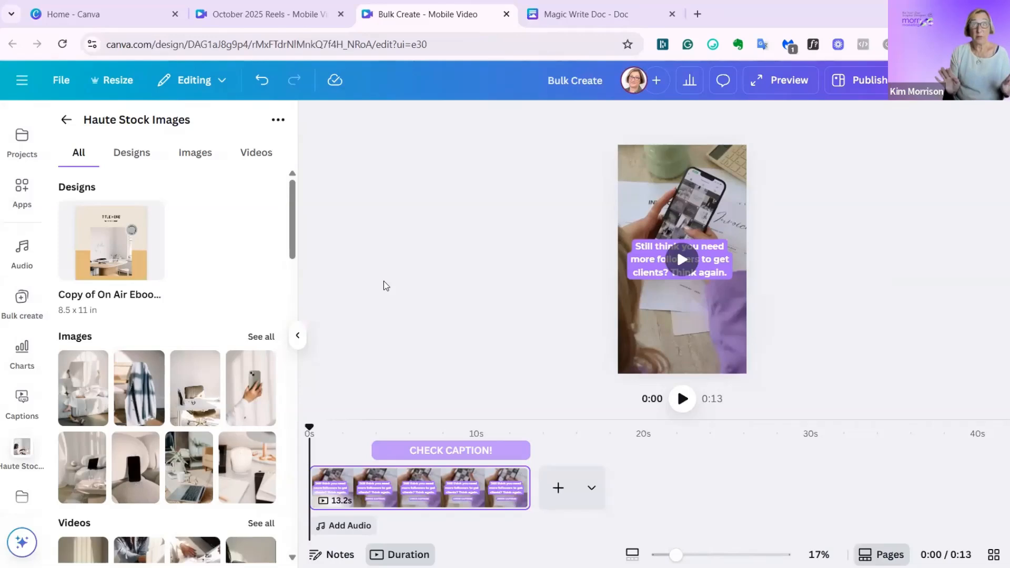
Step: Start Bulk create for the mobile video, review the available data sources, and choose manual data entry
click(297, 335)
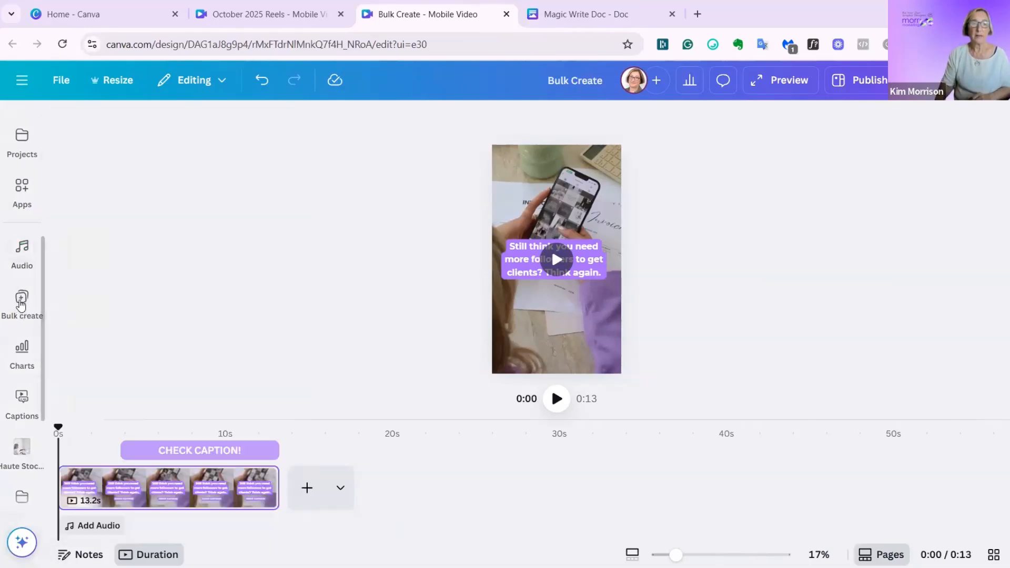
click(21, 300)
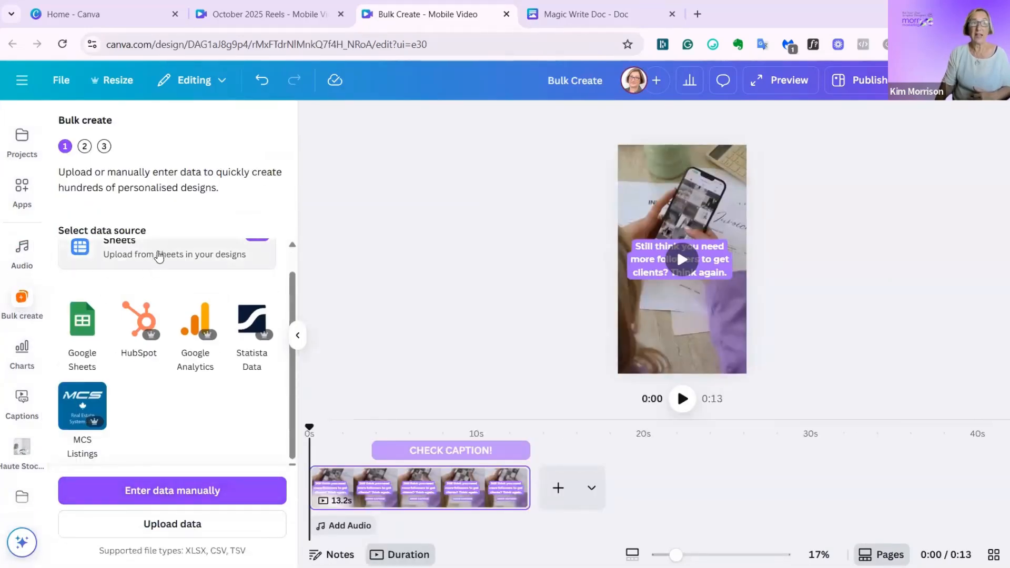
scroll(150, 265, up, 1)
scroll(141, 289, down, 1)
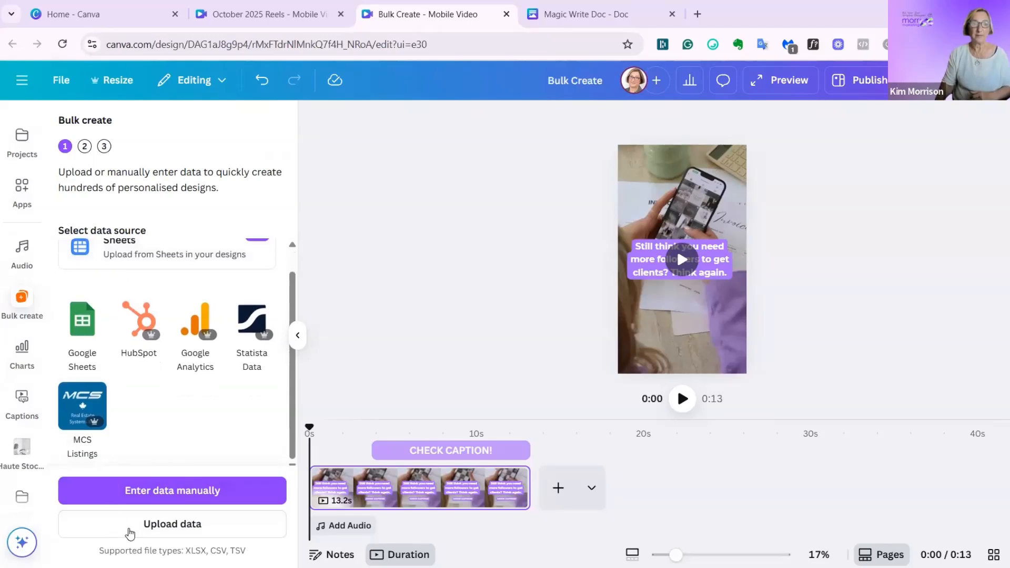
scroll(167, 352, up, 1)
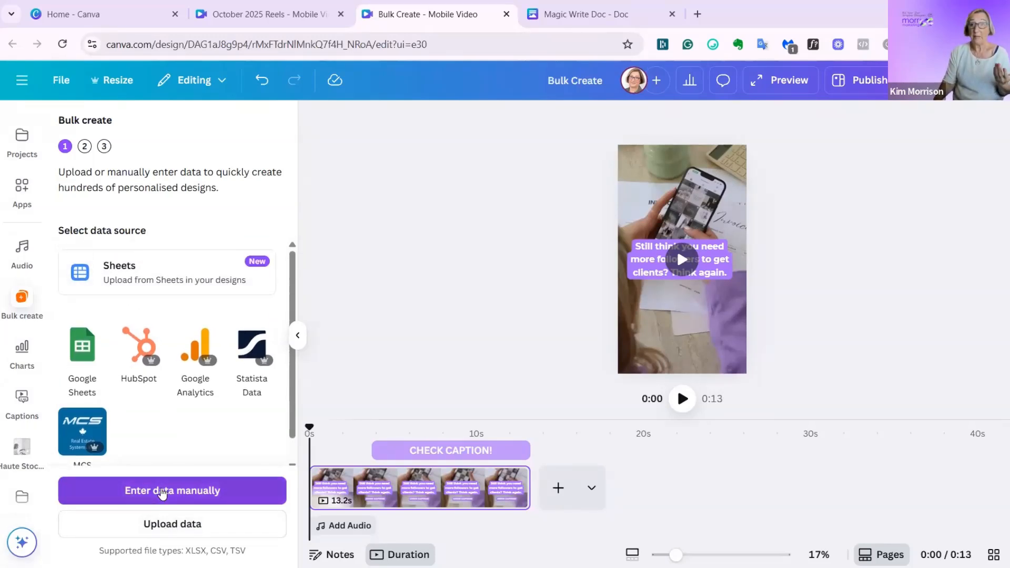
click(162, 492)
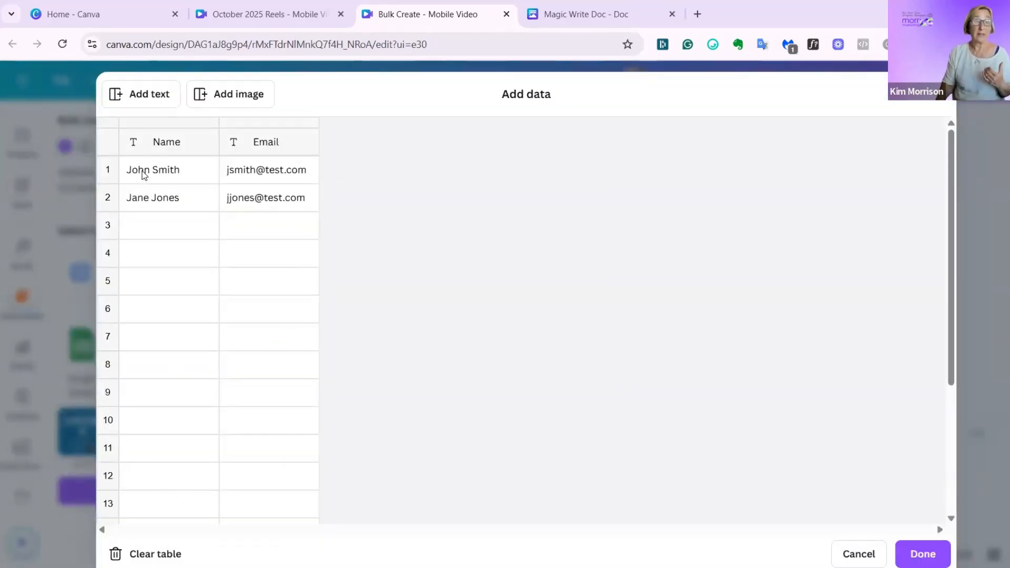
Step: Clear the sample table, paste the copied list of video hook lines into the text column, and submit the data
click(144, 553)
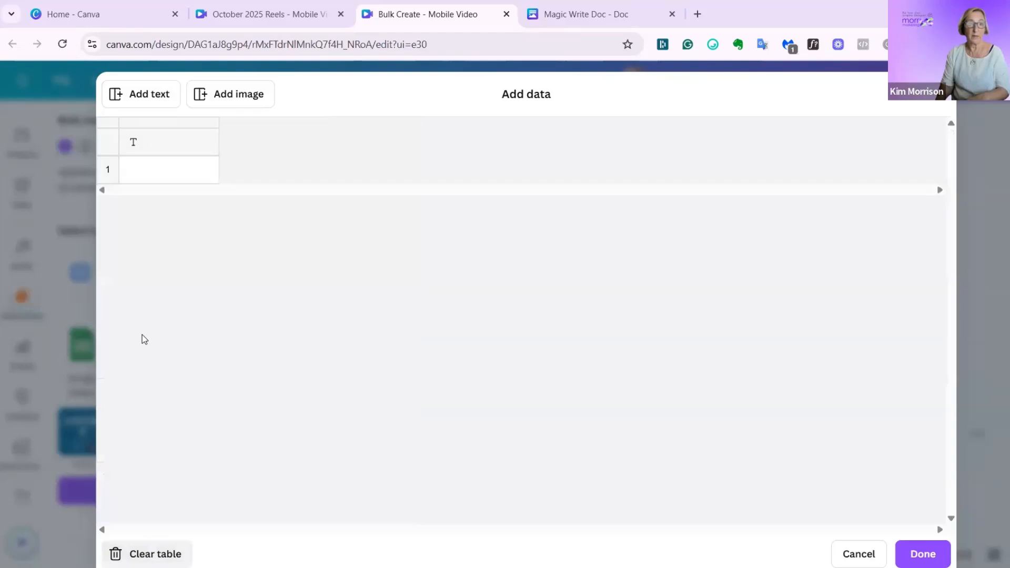
click(147, 172)
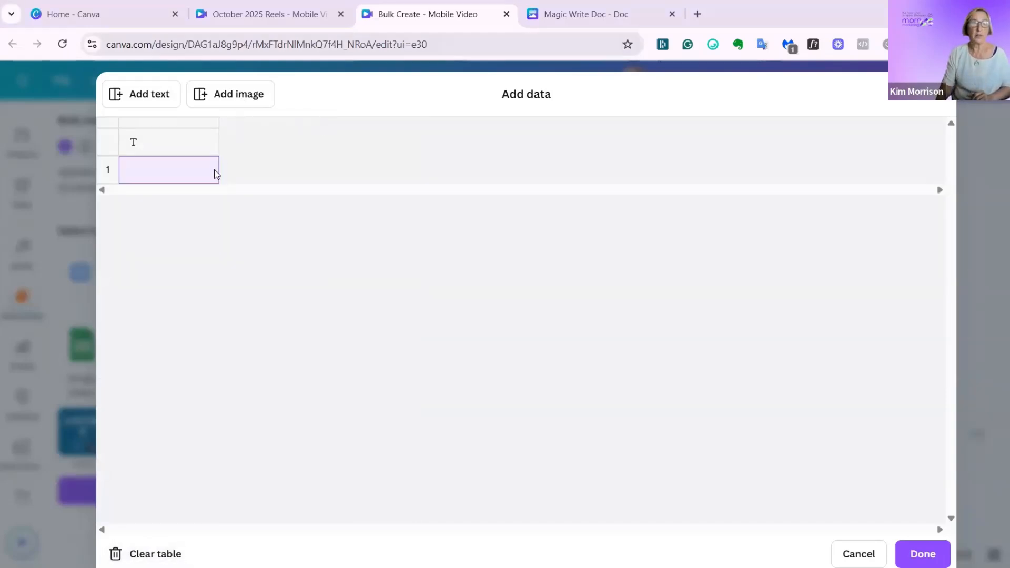
key(ctrl+v)
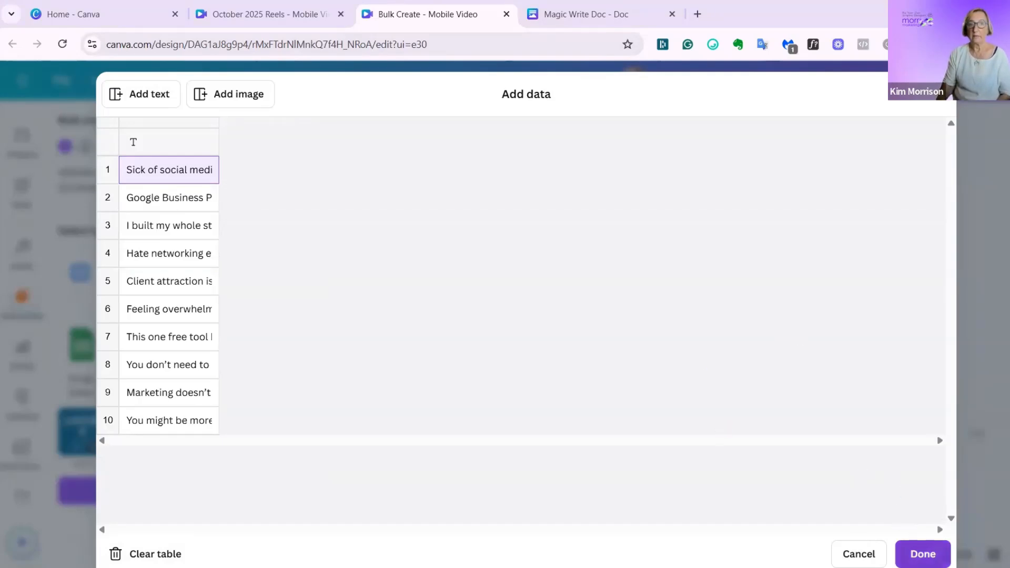
click(923, 554)
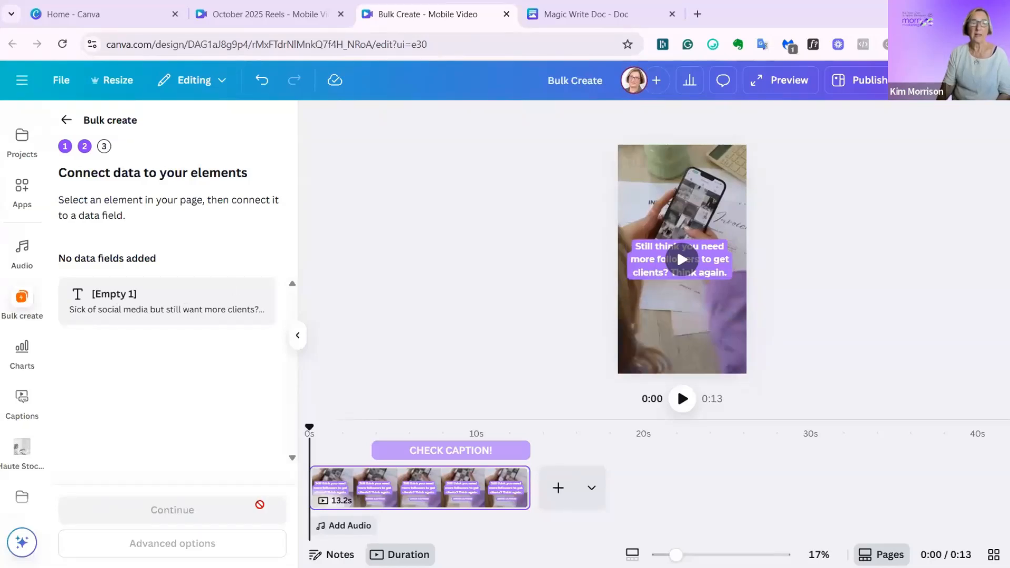
Step: Connect the "Still think you need more followers" text to the [Empty 1] data field and proceed to applying the data
click(721, 268)
click(364, 119)
click(284, 228)
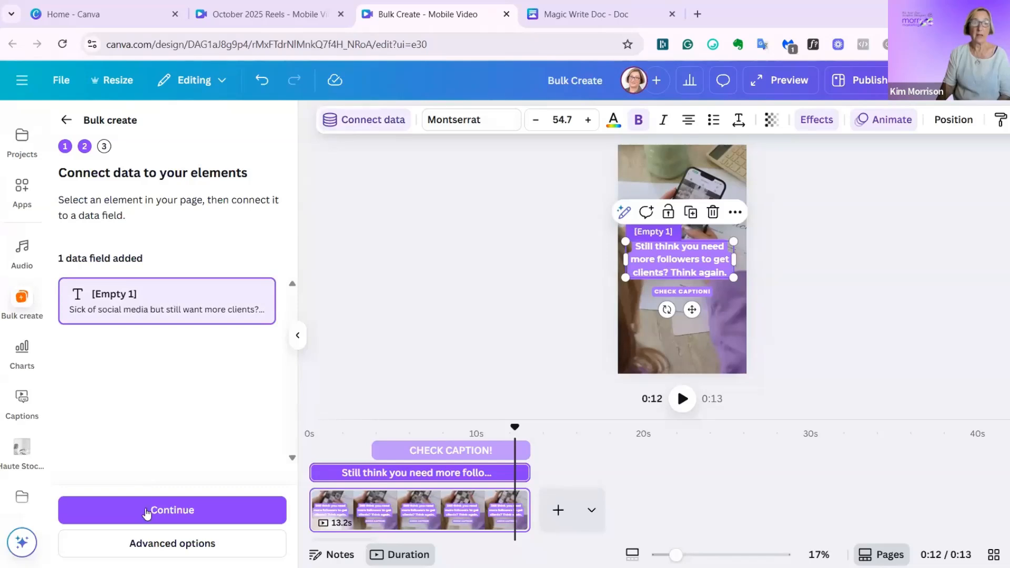
click(147, 511)
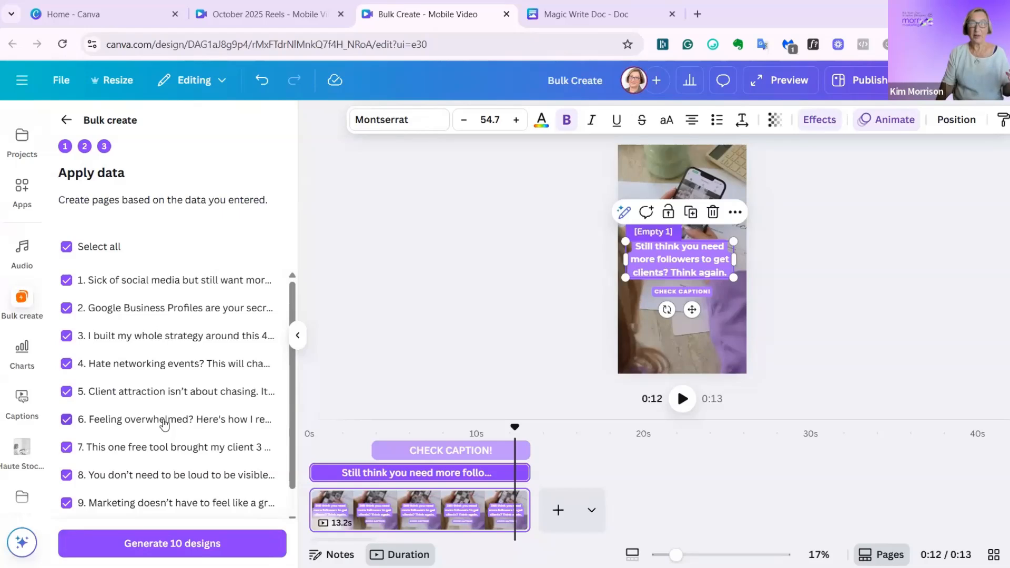
Step: Check the list of data rows and generate 10 designs with all of them selected
scroll(161, 423, down, 1)
scroll(161, 425, down, 1)
click(152, 543)
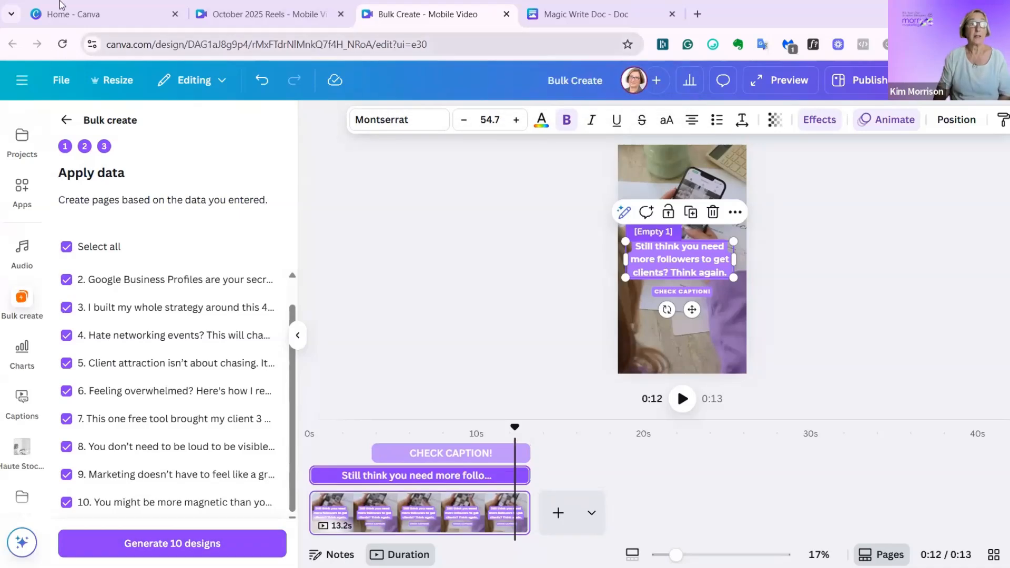
Step: Refresh the Canva home page, open the generated "(Bulk 1) Bulk Create" design, and view its second and third pages
click(73, 15)
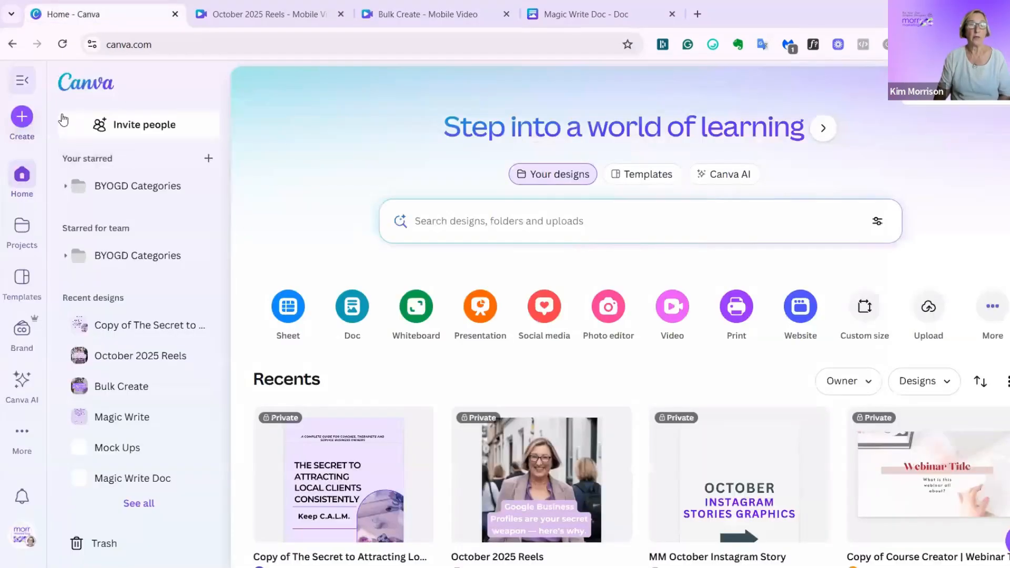
click(62, 44)
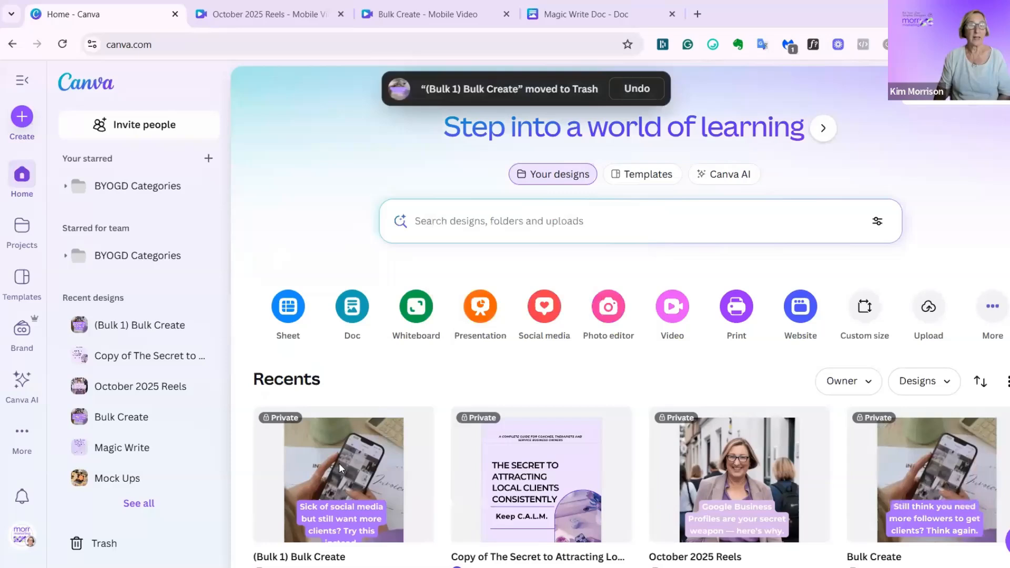
click(338, 465)
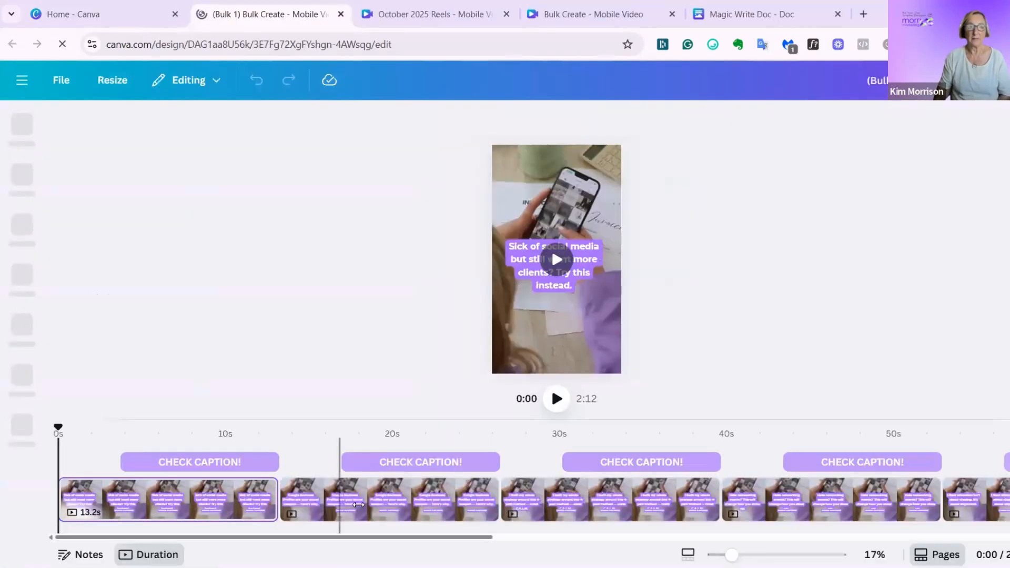
click(371, 494)
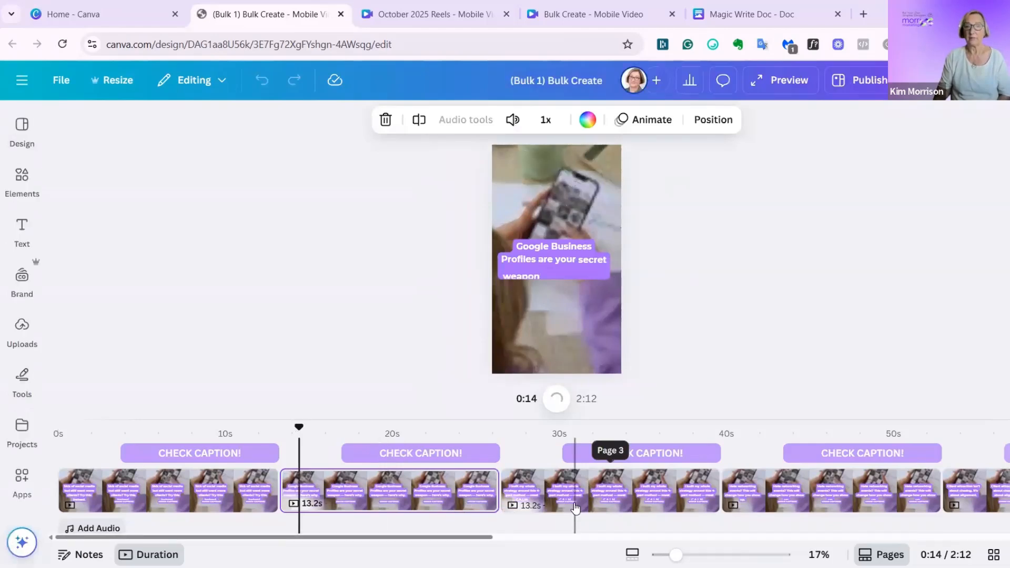
click(613, 505)
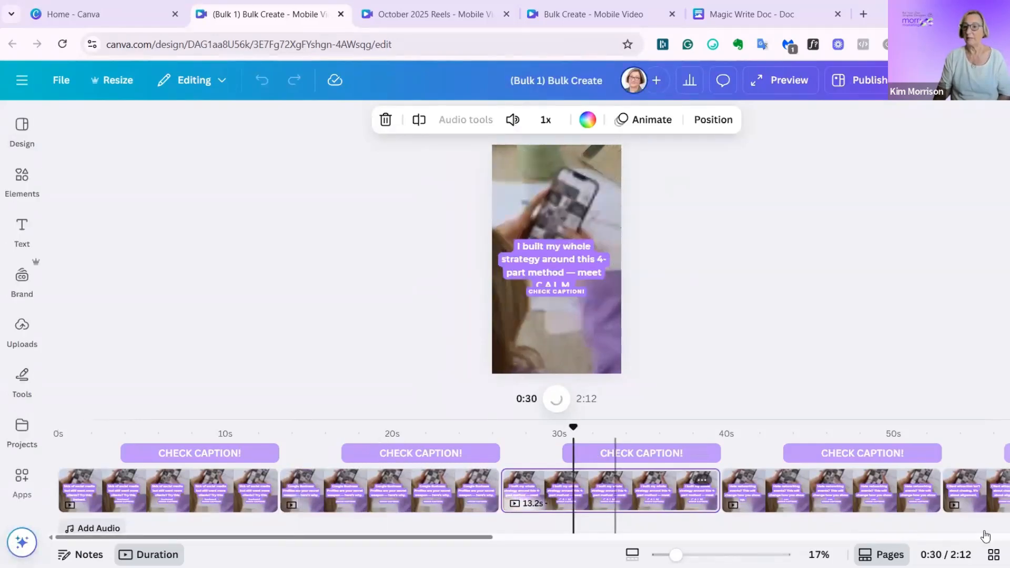
Step: Replace the third page's background video with the 16.1s flowering plant clip from the Haute Stock Images folder's videos
click(616, 453)
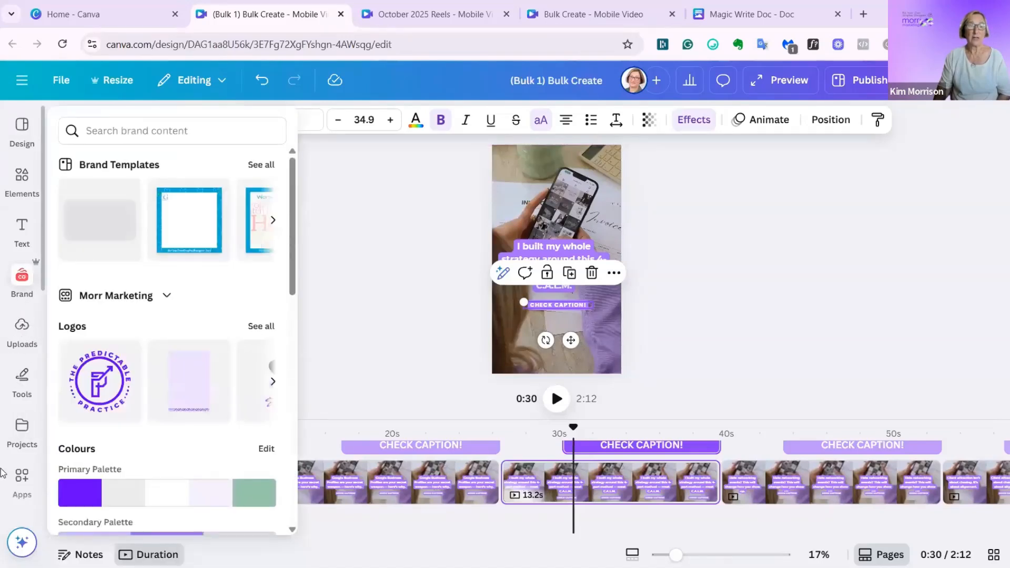
scroll(25, 390, down, 5)
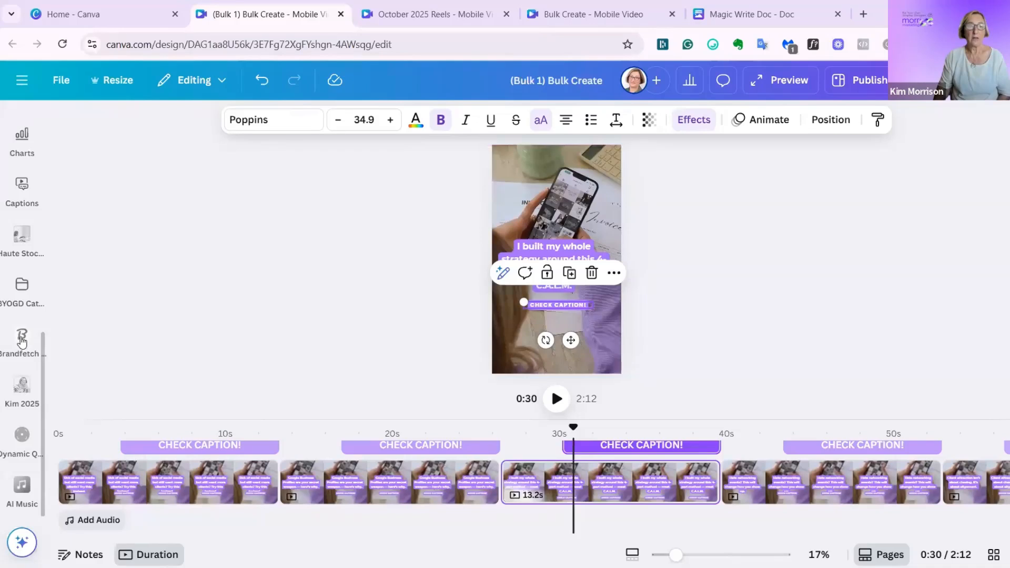
click(22, 234)
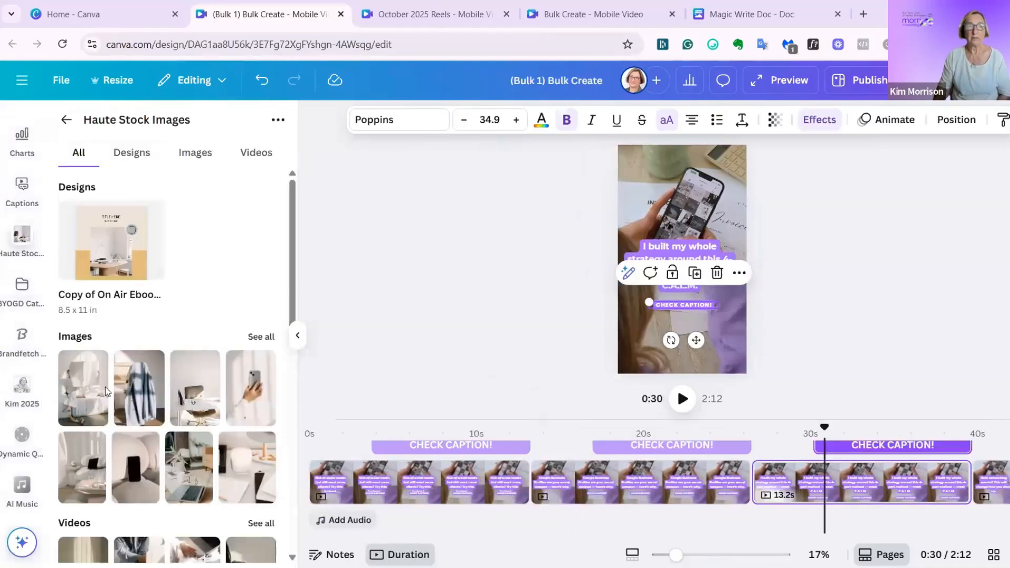
click(256, 153)
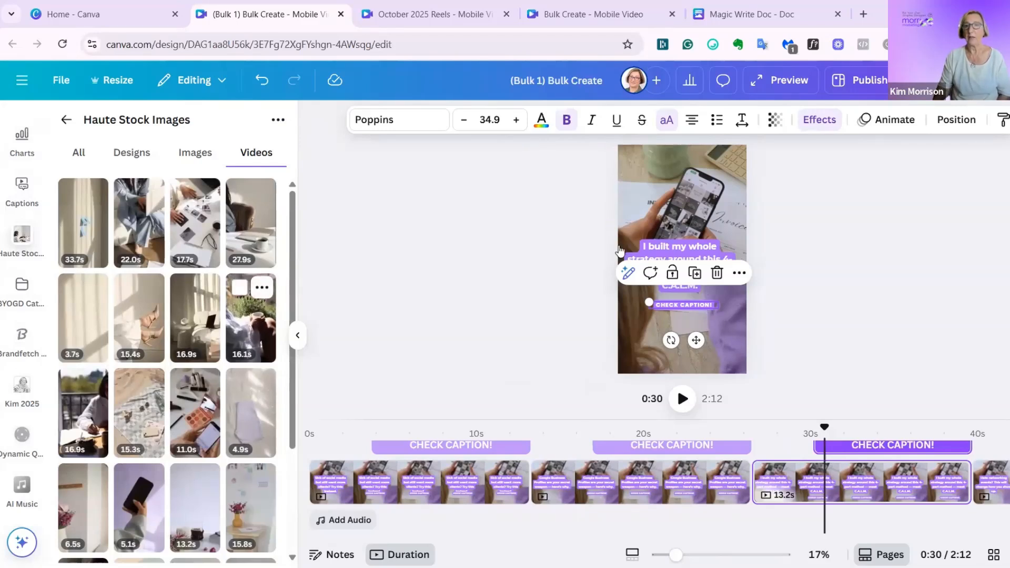
drag(620, 250, 619, 250)
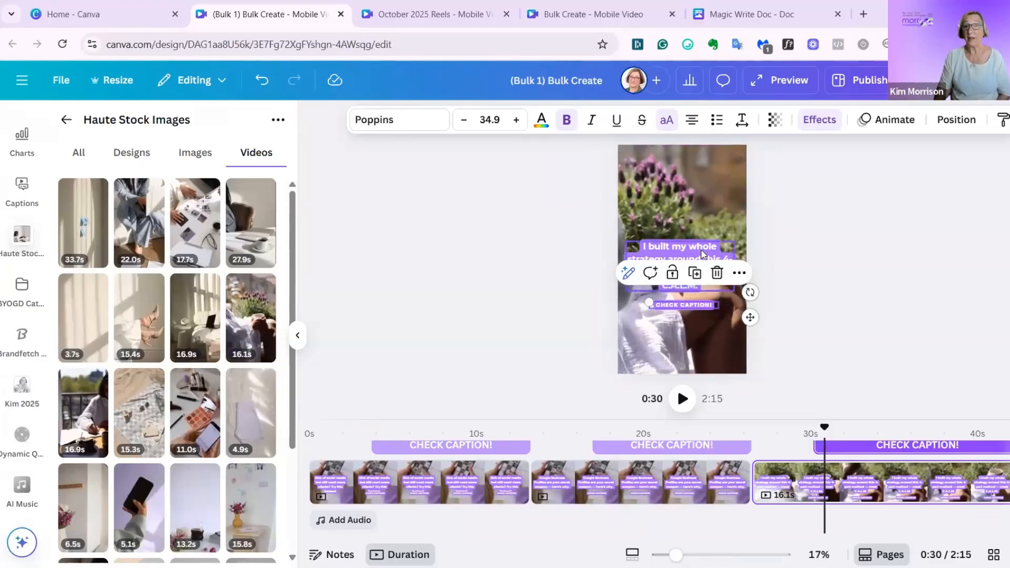
Step: Try the Typewriter animation on the third page's hook text and switch it to the Shift animation
click(701, 254)
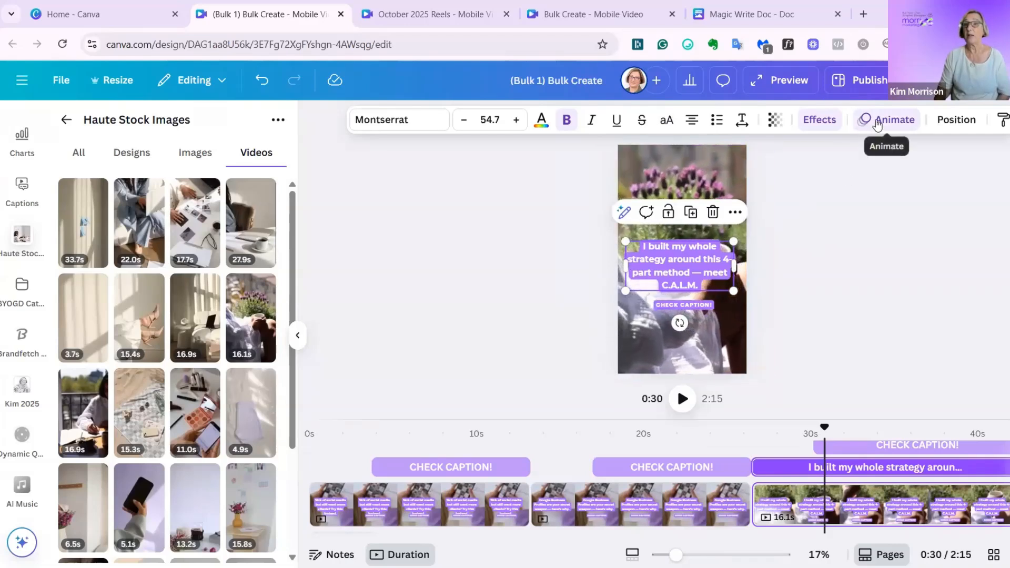
click(875, 124)
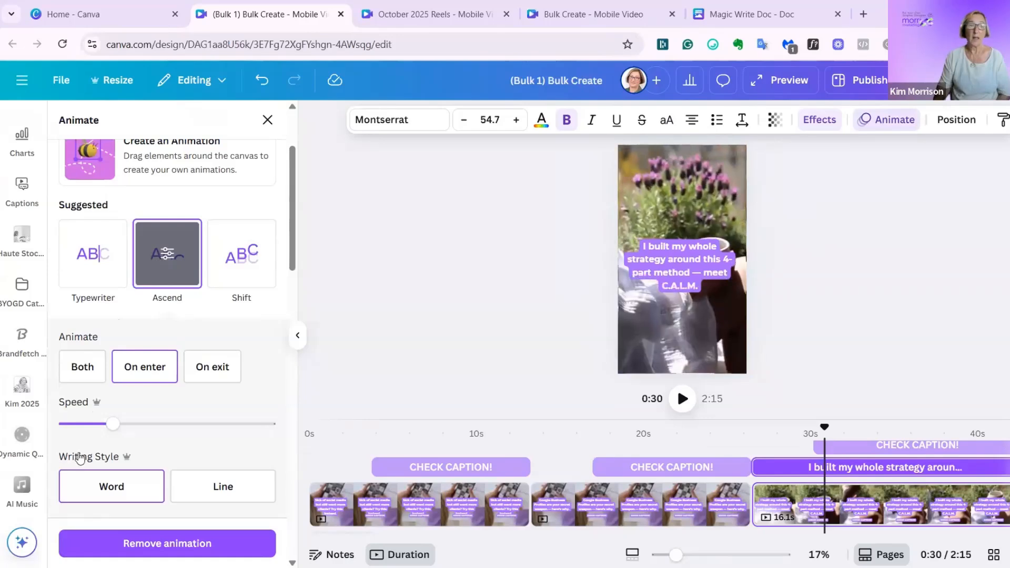
click(86, 257)
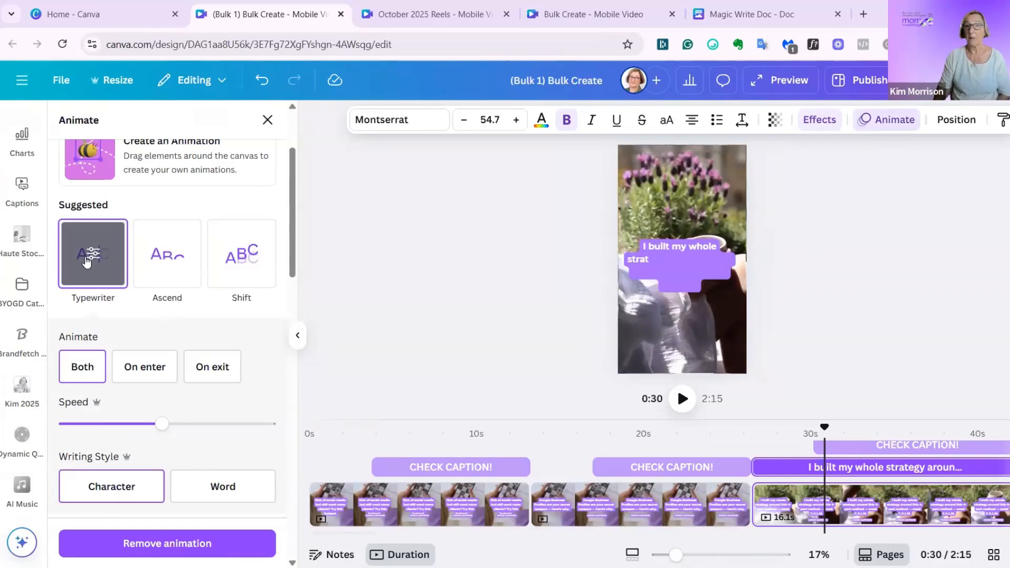
click(242, 254)
scroll(250, 193, down, 2)
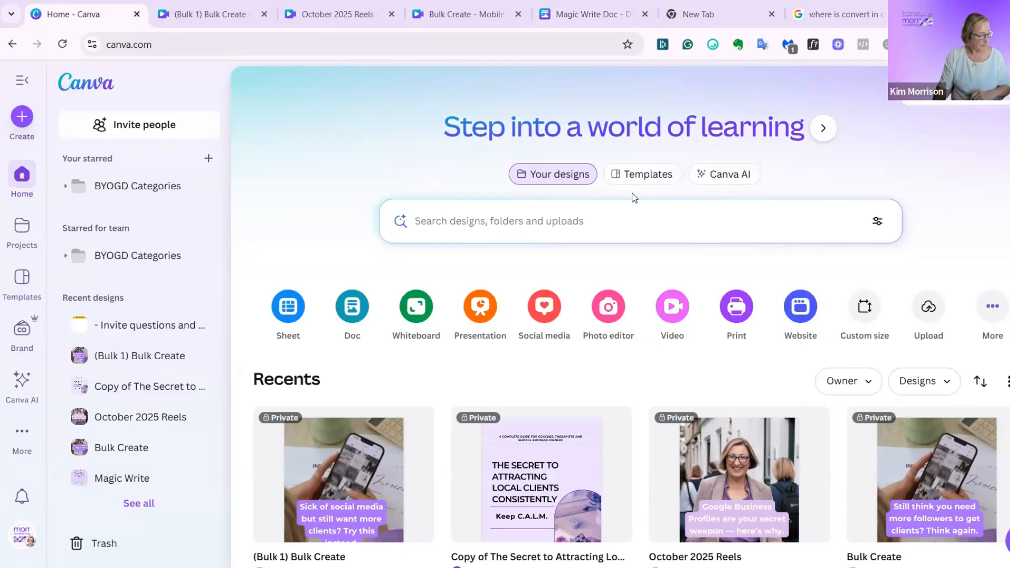
Step: Search the Canva home page's templates for "/gradient" and browse the matching designs
click(442, 221)
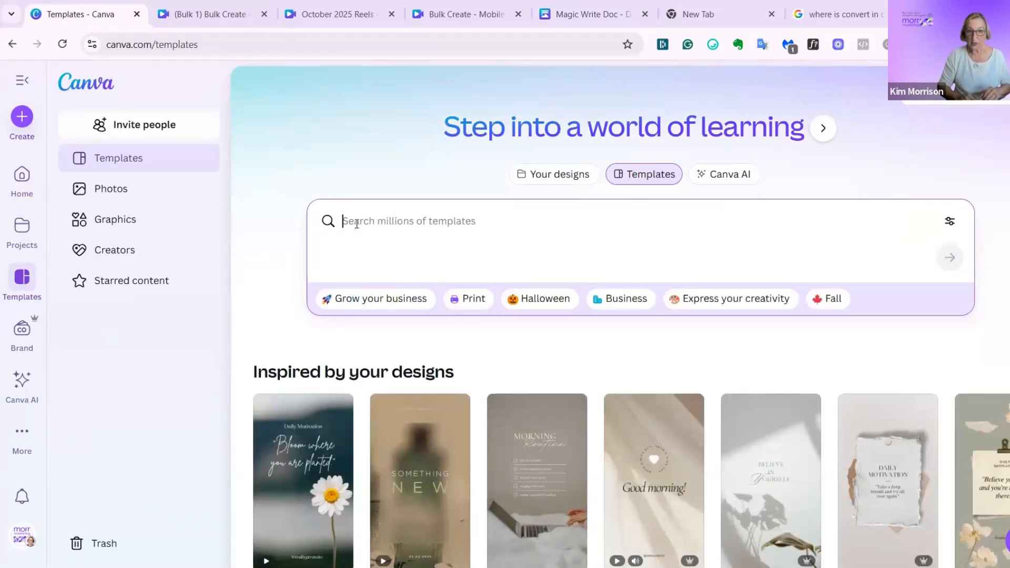
text(/gradient)
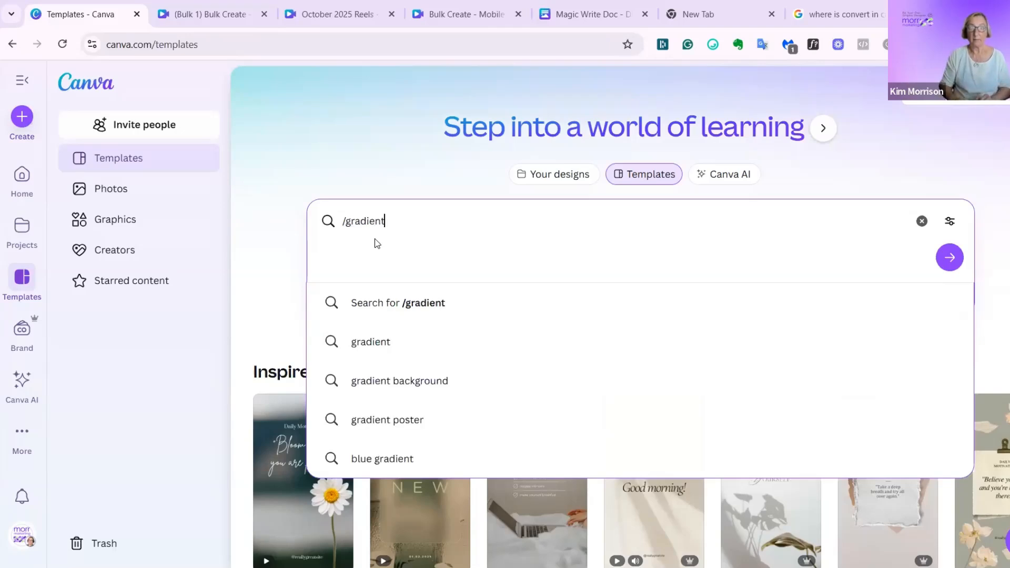
key(Return)
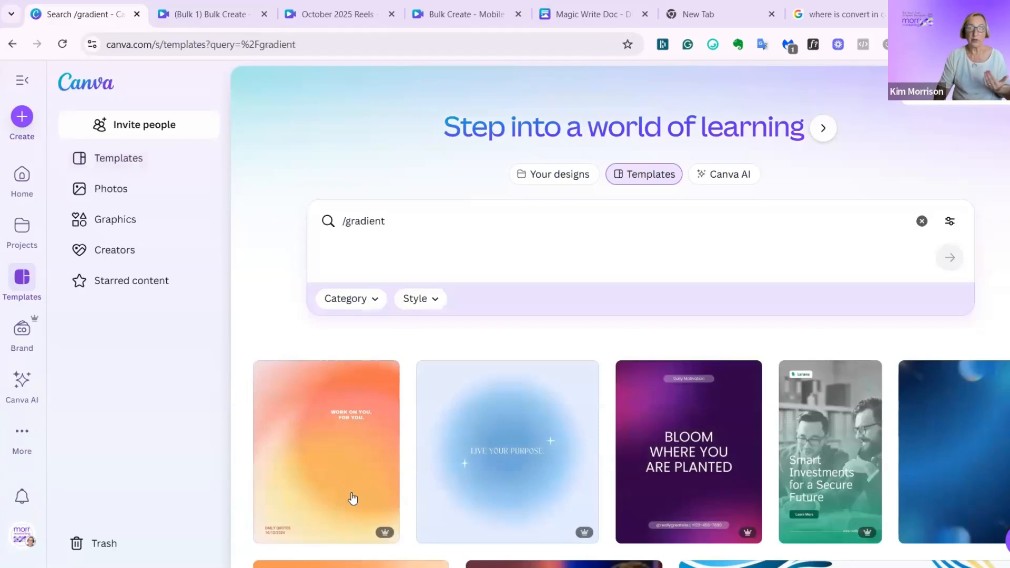
scroll(368, 531, down, 3)
scroll(395, 528, up, 10)
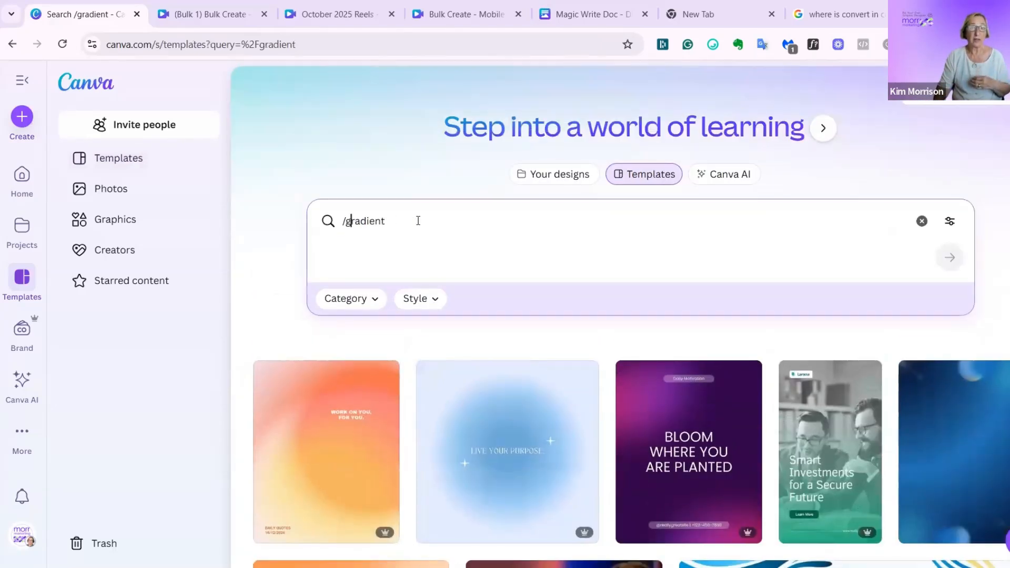
Step: Change the template search to "/frame", choose the "polaroid frame" suggestion, and browse the matching templates
drag(351, 221, 418, 220)
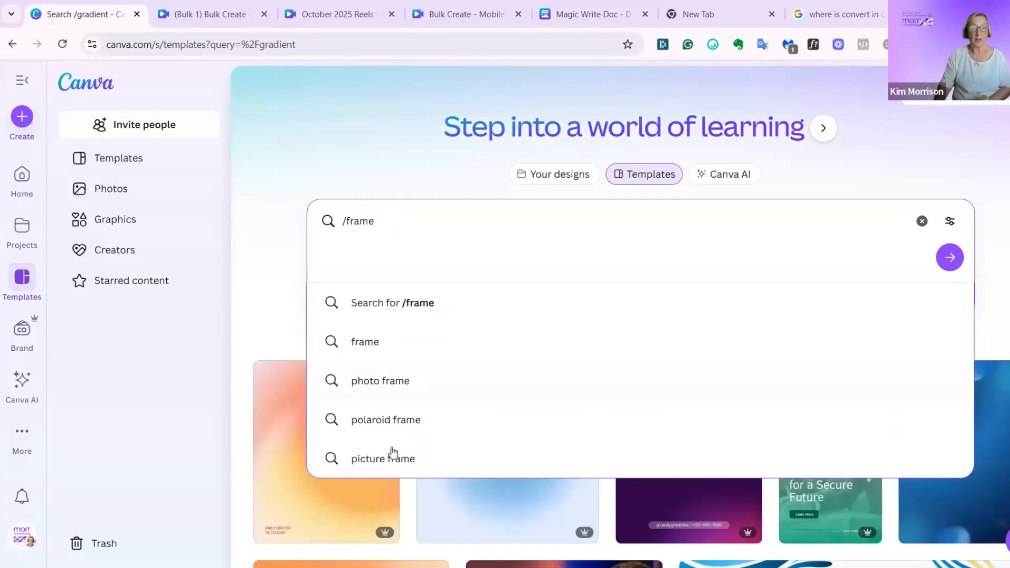
click(389, 420)
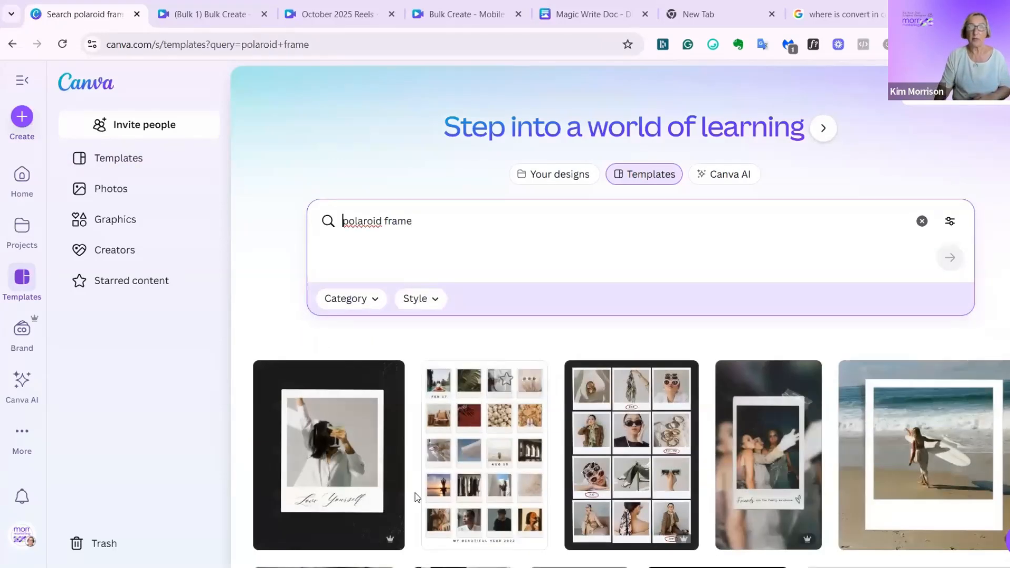
scroll(416, 497, down, 12)
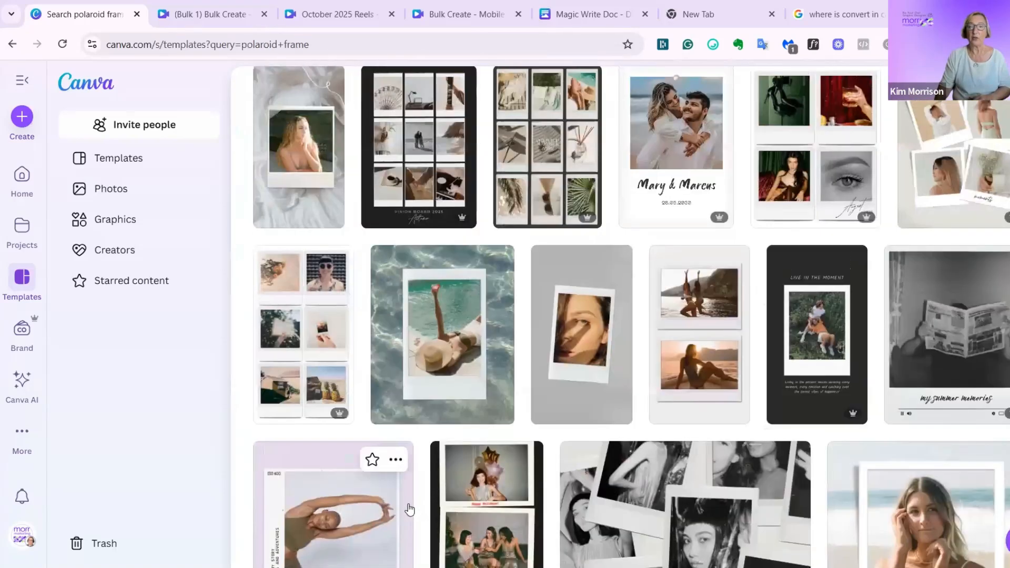
scroll(416, 506, down, 3)
scroll(415, 498, up, 15)
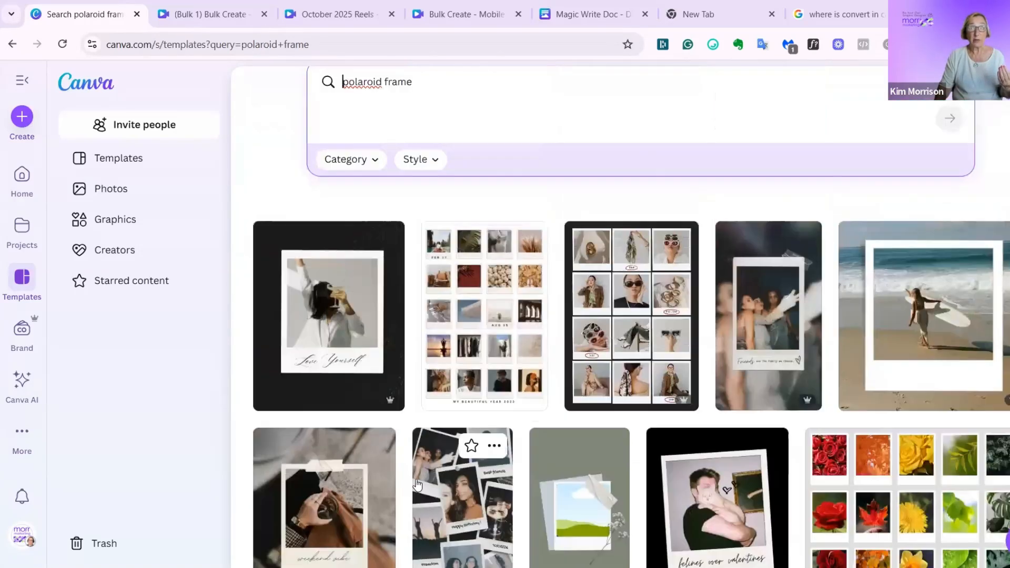